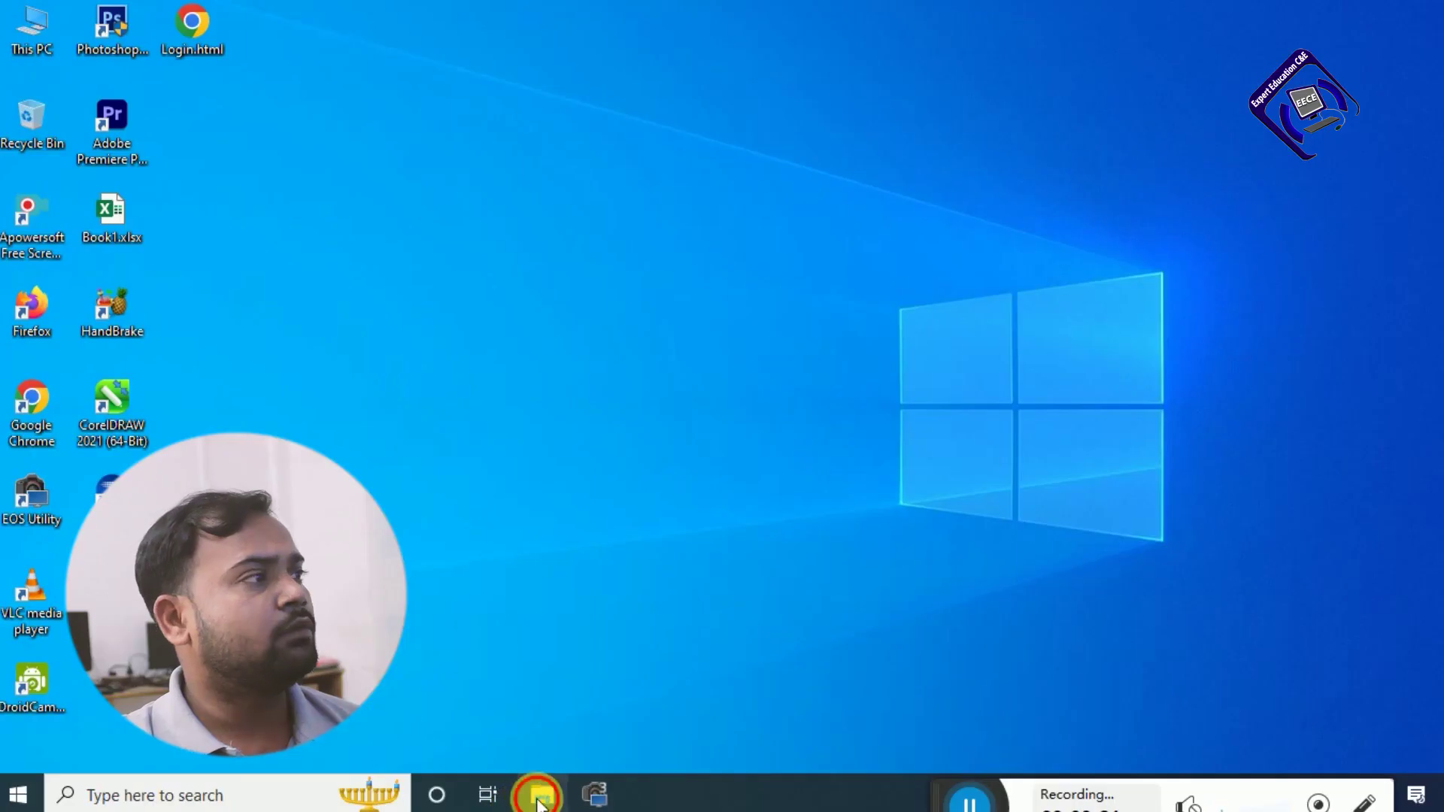
Browse File Explorer to Data (D:), preview _MG_0796.JPG full-screen, then close the viewer.
{"action": "left_click", "coordinate": [541, 795]}
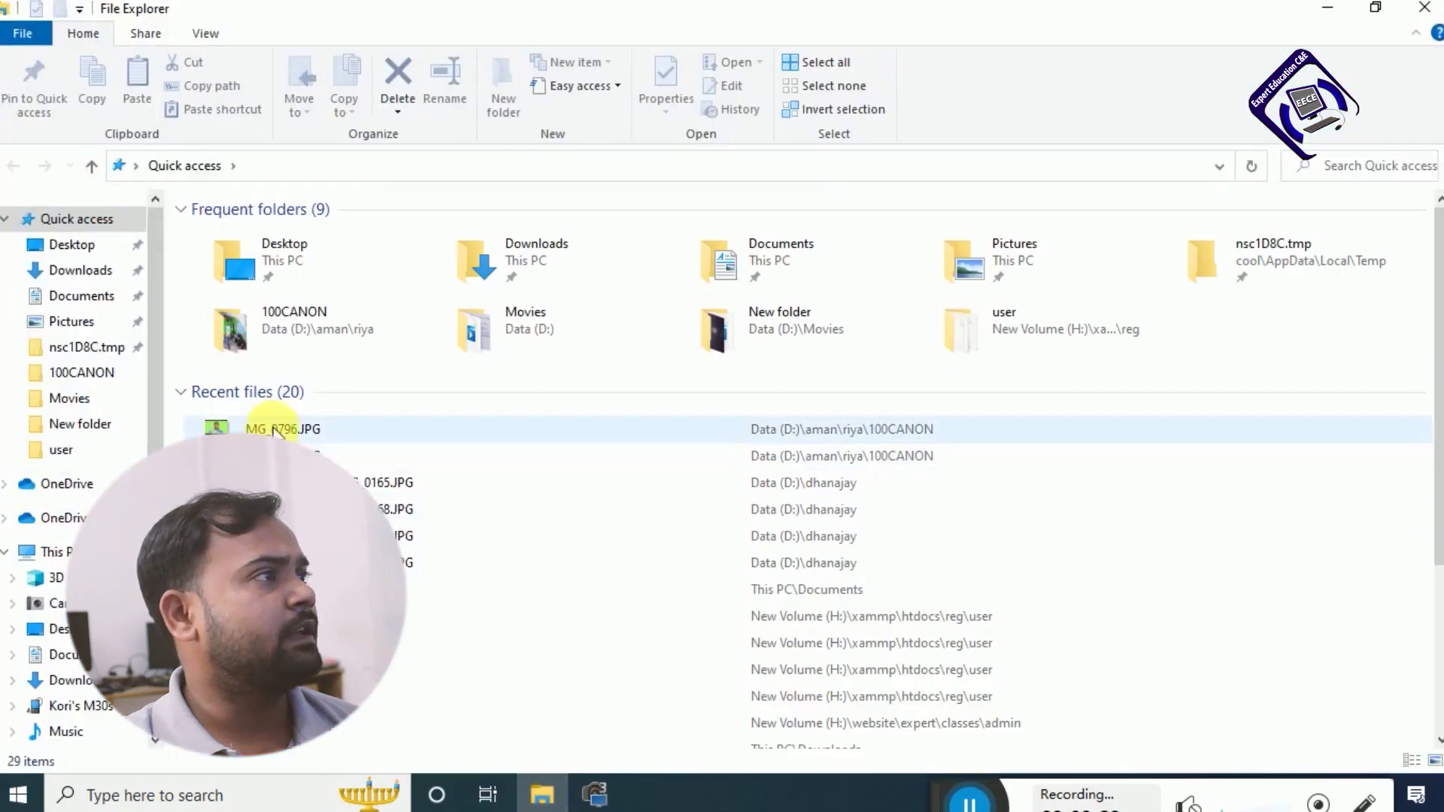
{"action": "left_click", "coordinate": [53, 551]}
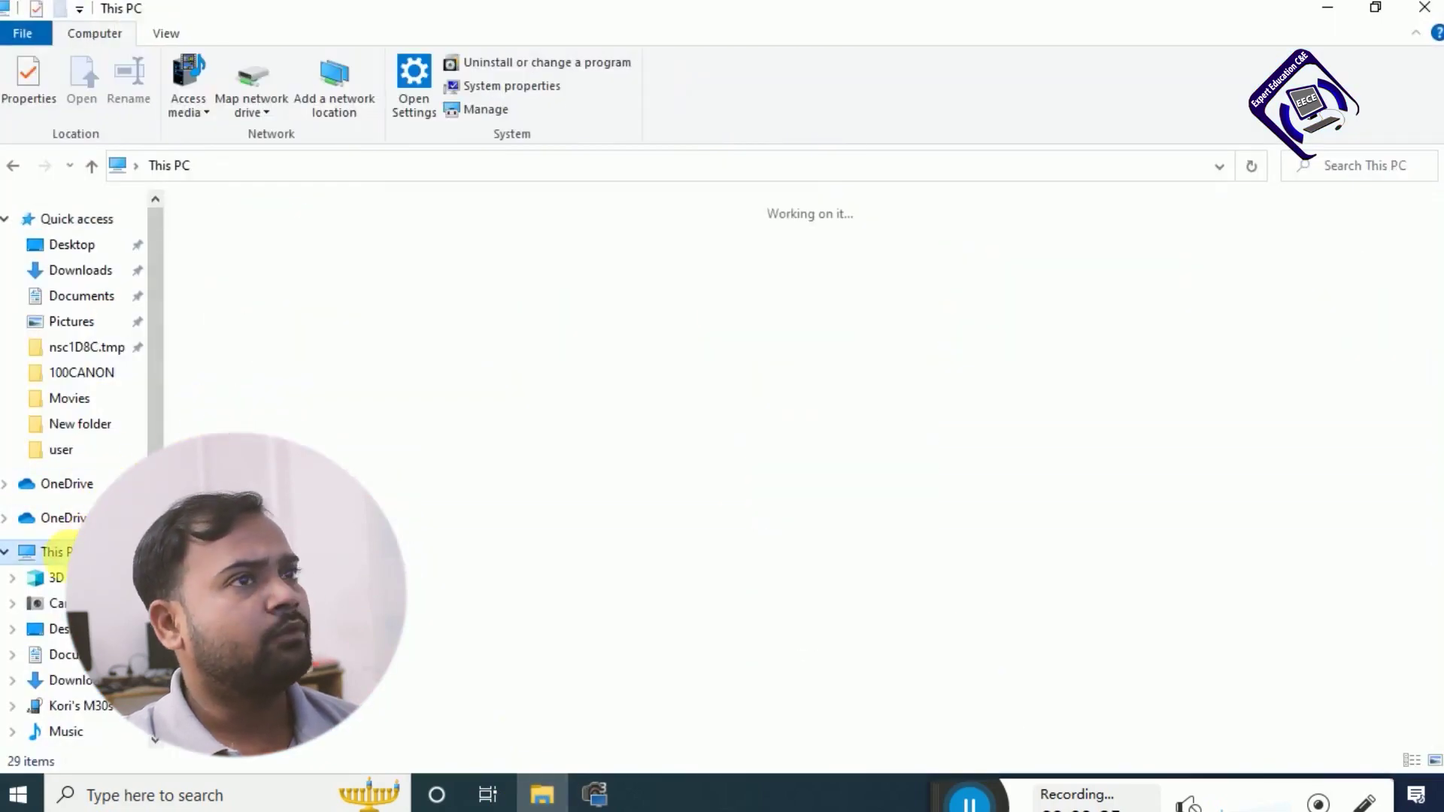
{"action": "double_click", "coordinate": [1065, 406]}
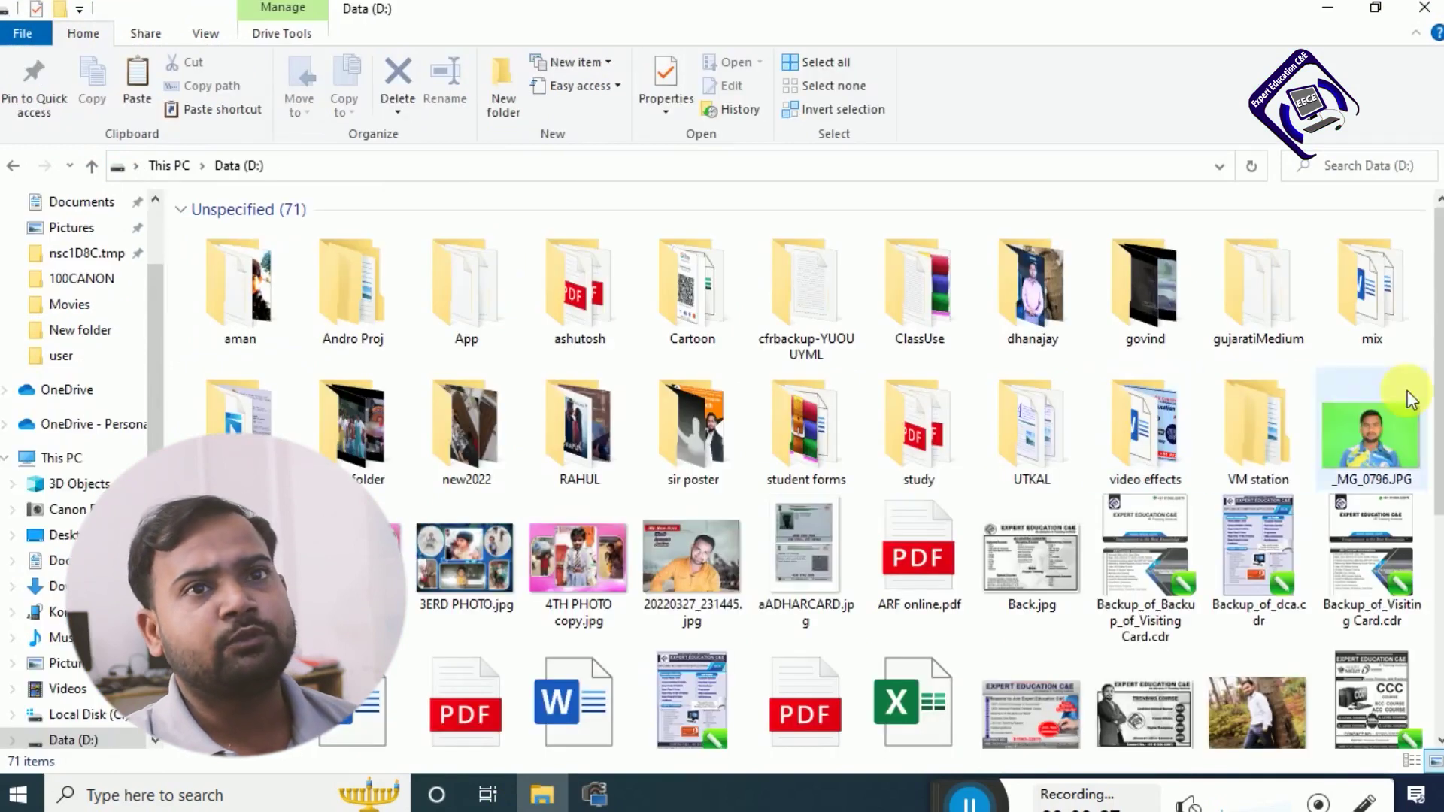
{"action": "left_click", "coordinate": [1376, 451]}
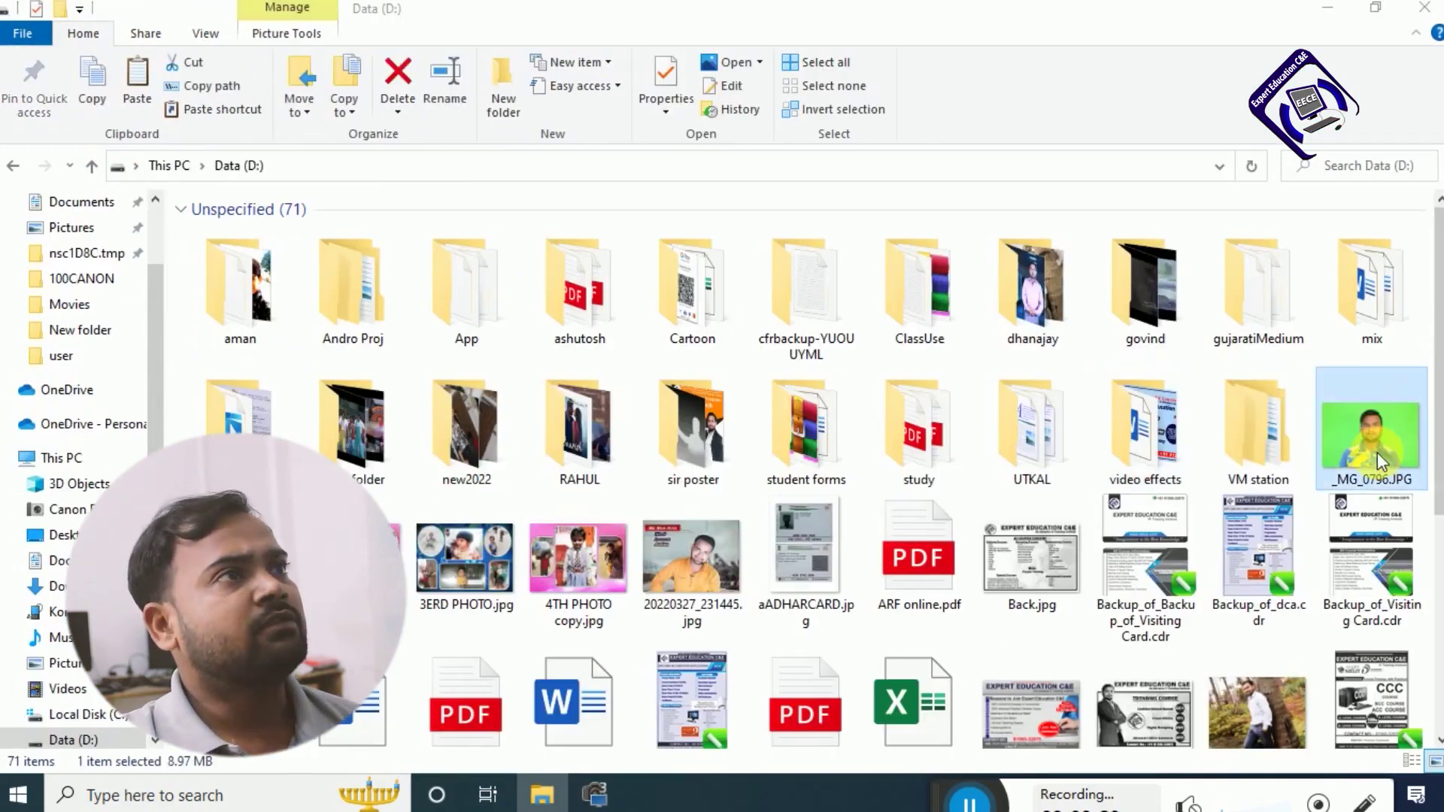
{"action": "double_click", "coordinate": [1378, 452]}
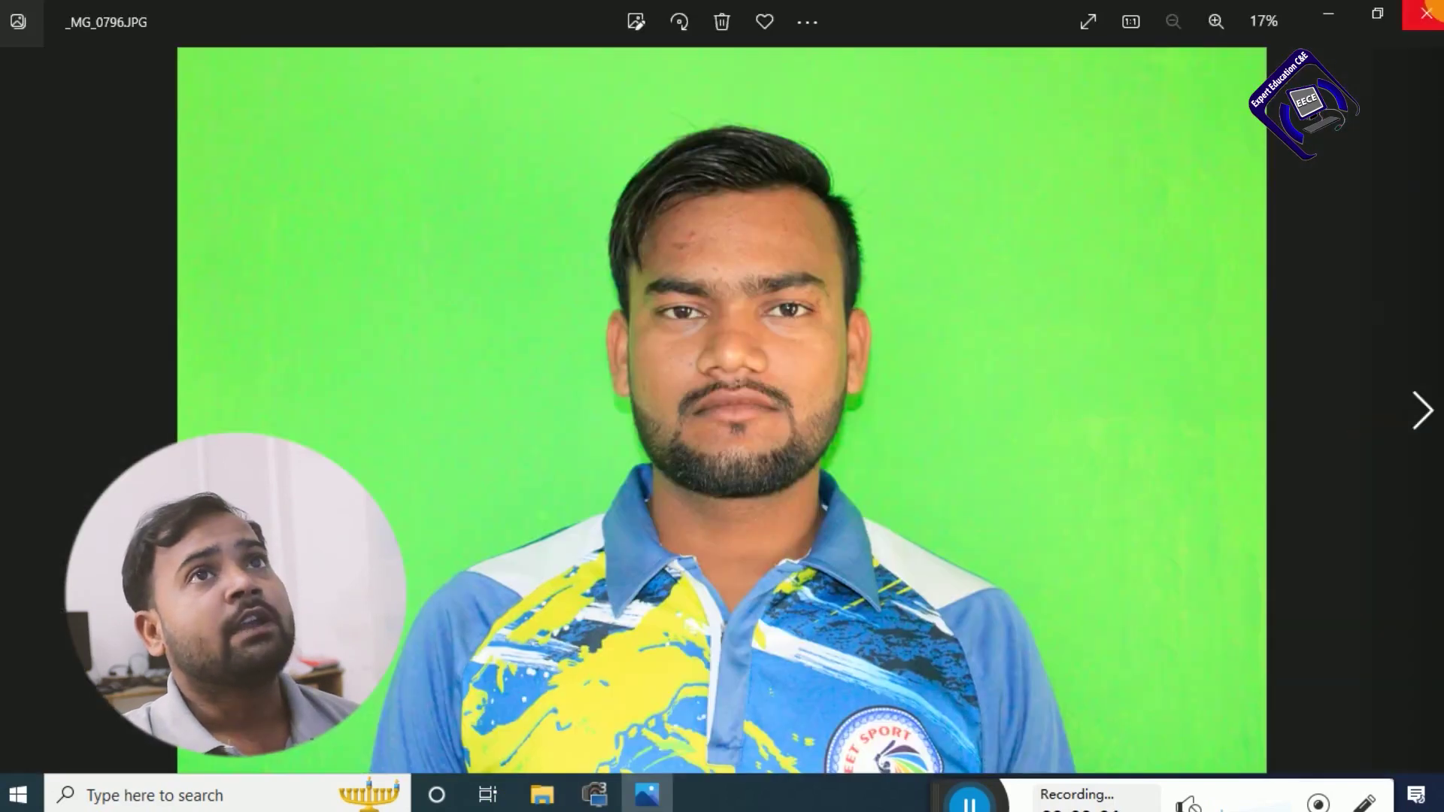
{"action": "left_click", "coordinate": [1425, 12]}
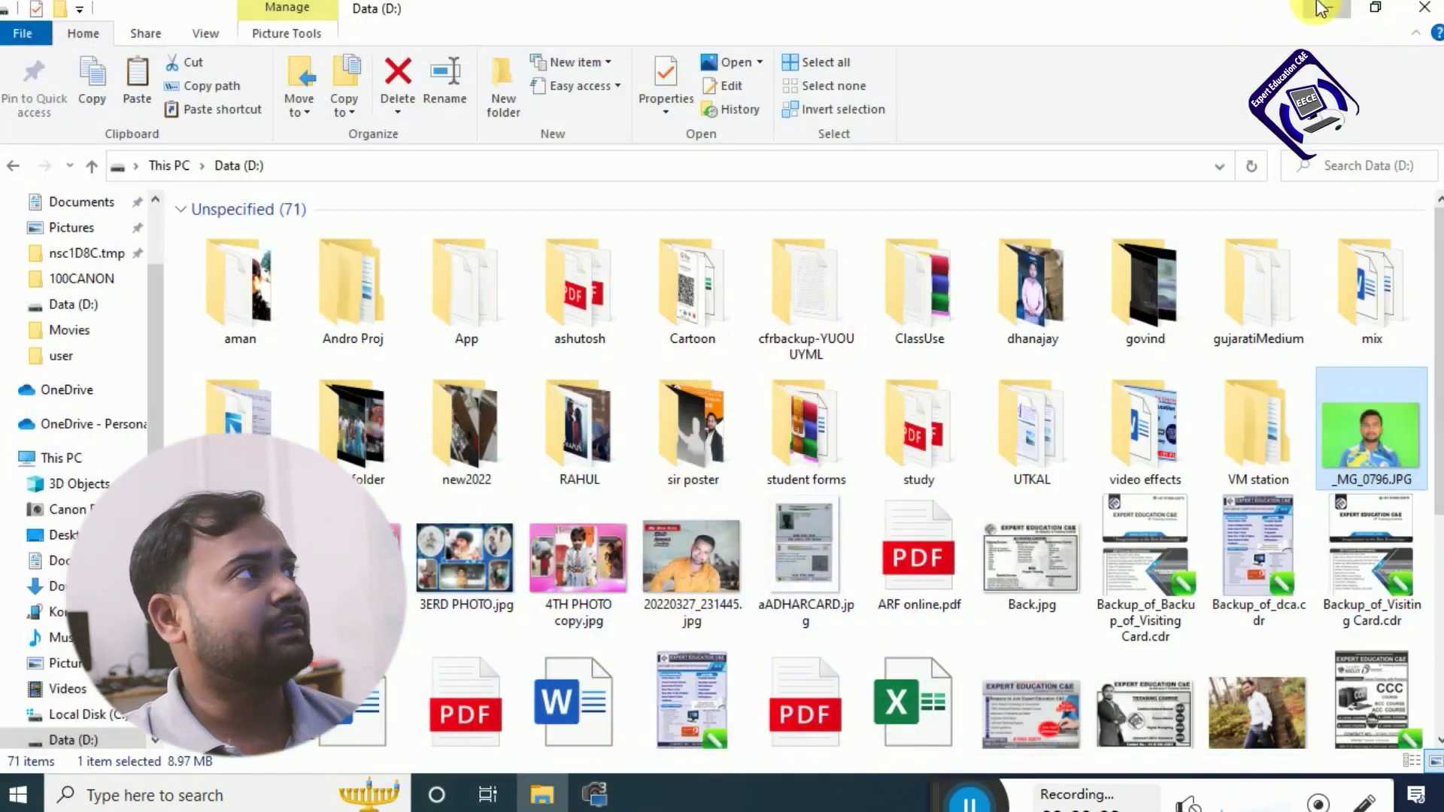
{"action": "left_click", "coordinate": [1327, 11]}
Launch Photoshop CS6 from the desktop and dismiss the restore-settings prompt.
{"action": "double_click", "coordinate": [113, 30]}
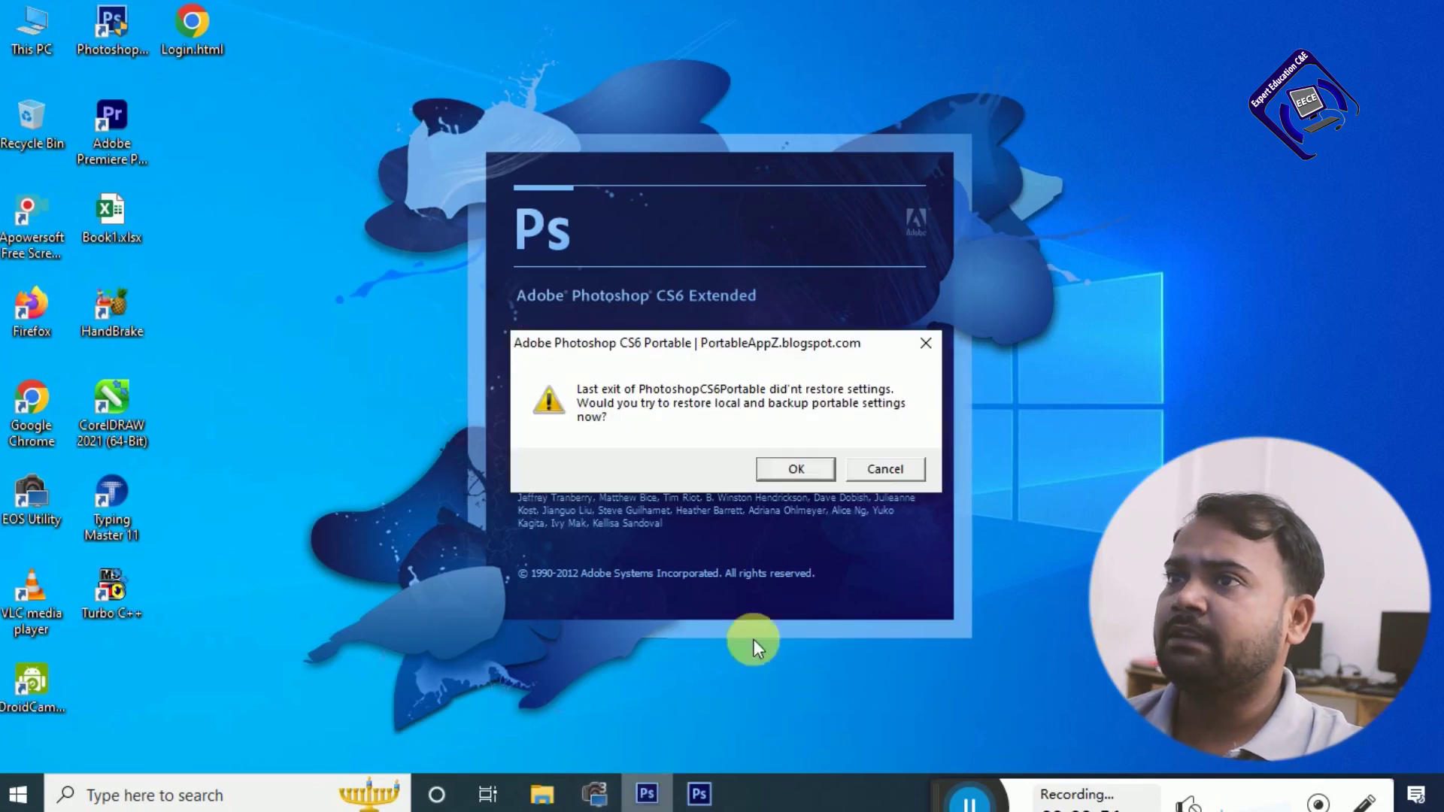
{"action": "left_click", "coordinate": [900, 460]}
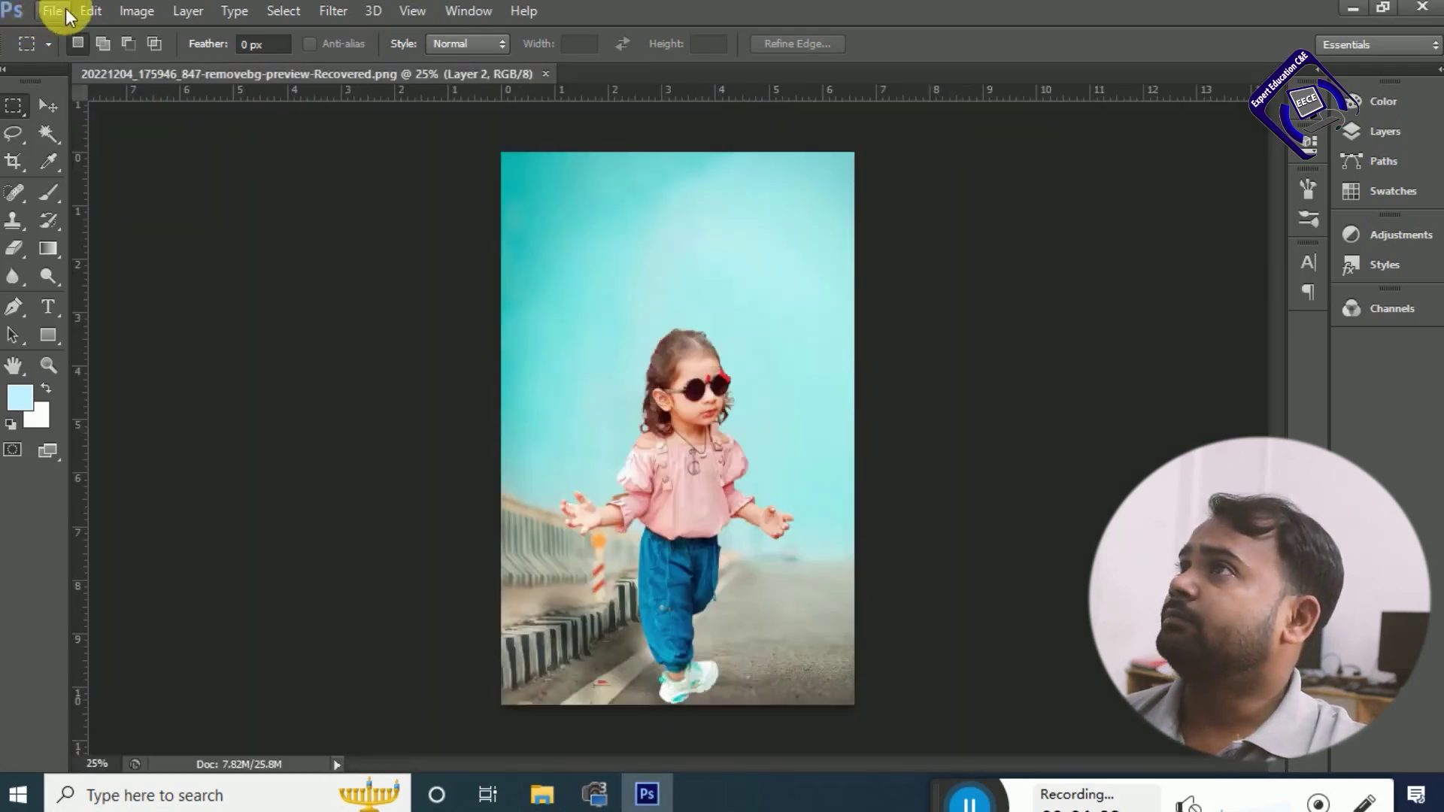
Close the old child photo and create Untitled-1 at 25 × 35 mm, 300 pixels/inch.
{"action": "left_click", "coordinate": [546, 74]}
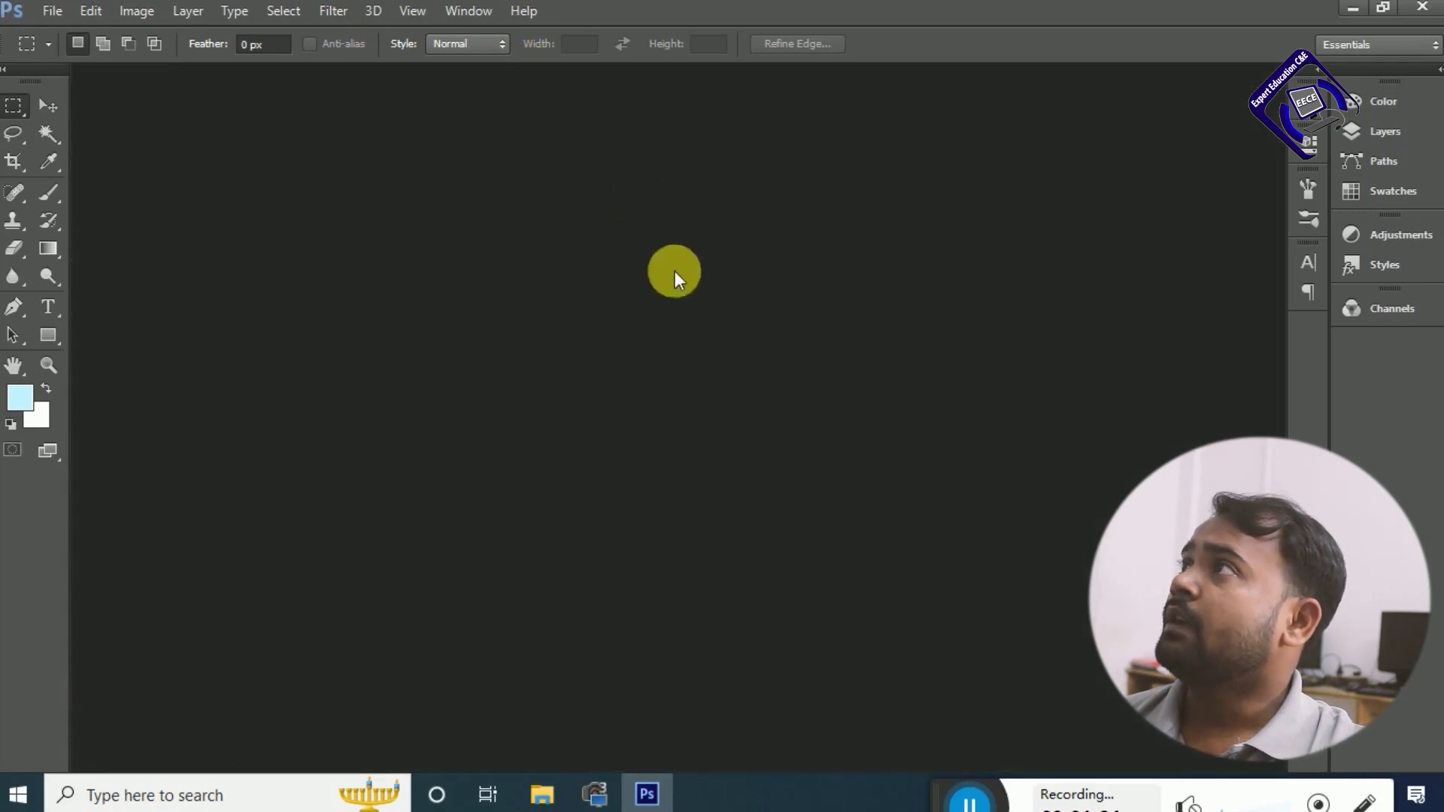
{"action": "left_click", "coordinate": [54, 11]}
{"action": "left_click", "coordinate": [65, 36]}
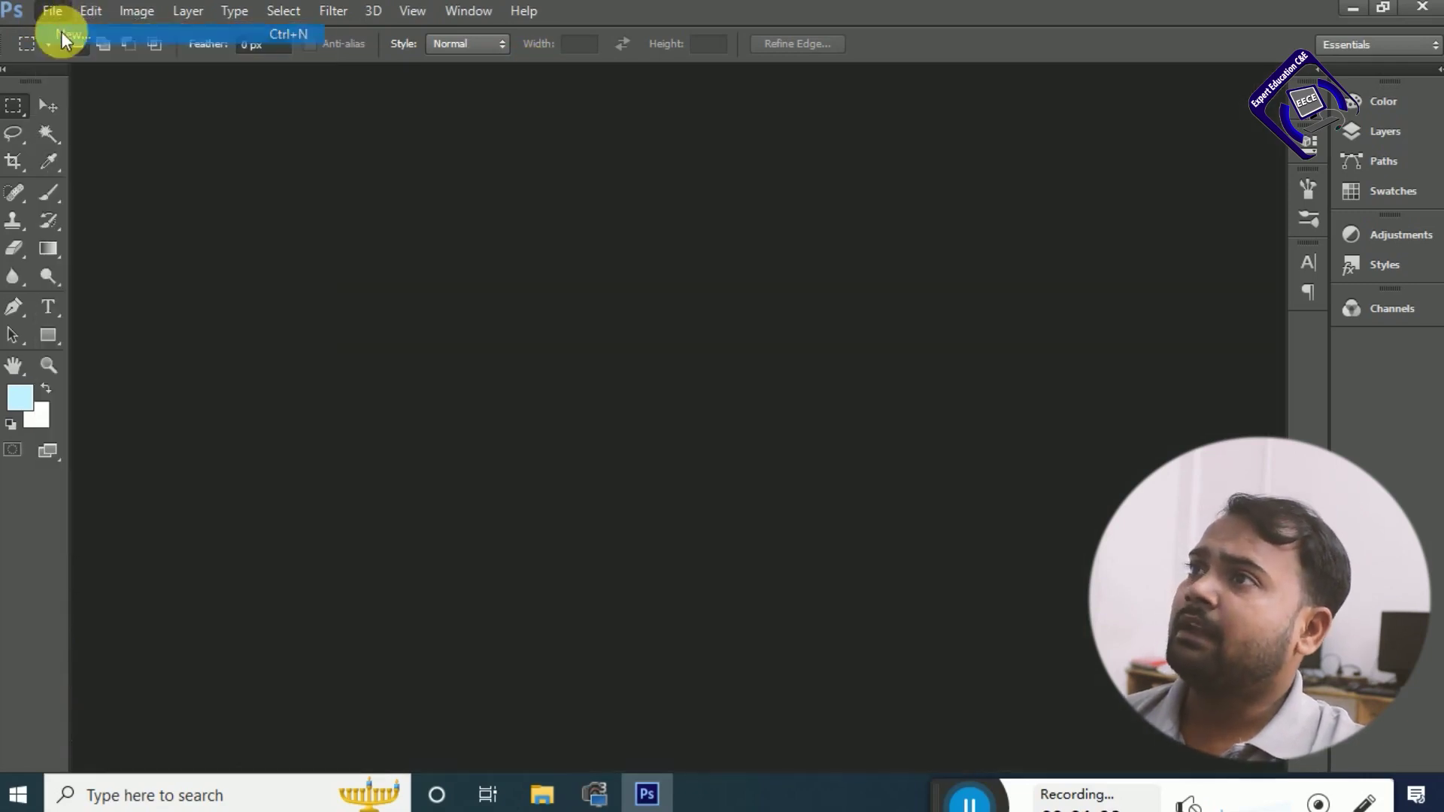
{"action": "left_click", "coordinate": [729, 332]}
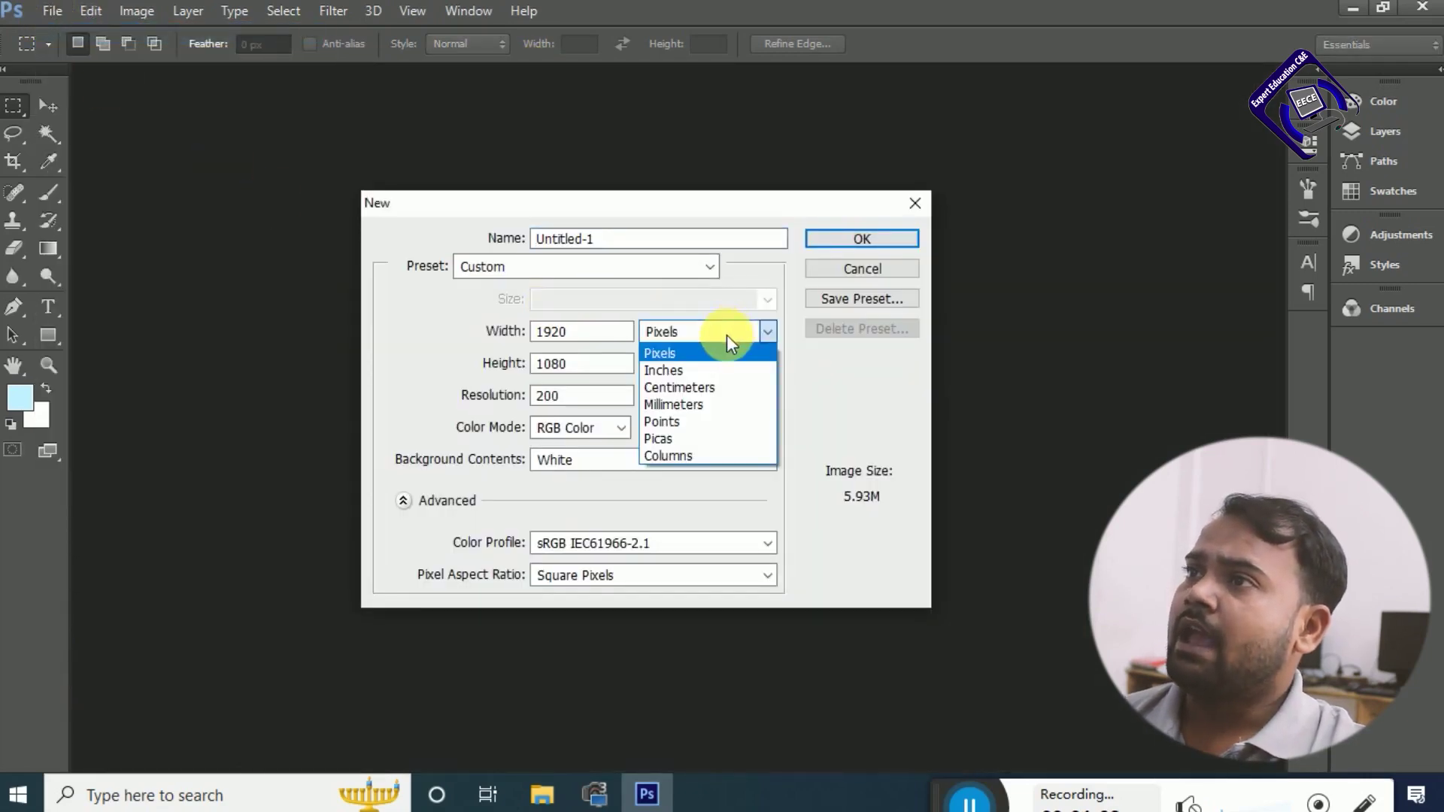
{"action": "left_click", "coordinate": [698, 403]}
{"action": "left_click", "coordinate": [609, 339]}
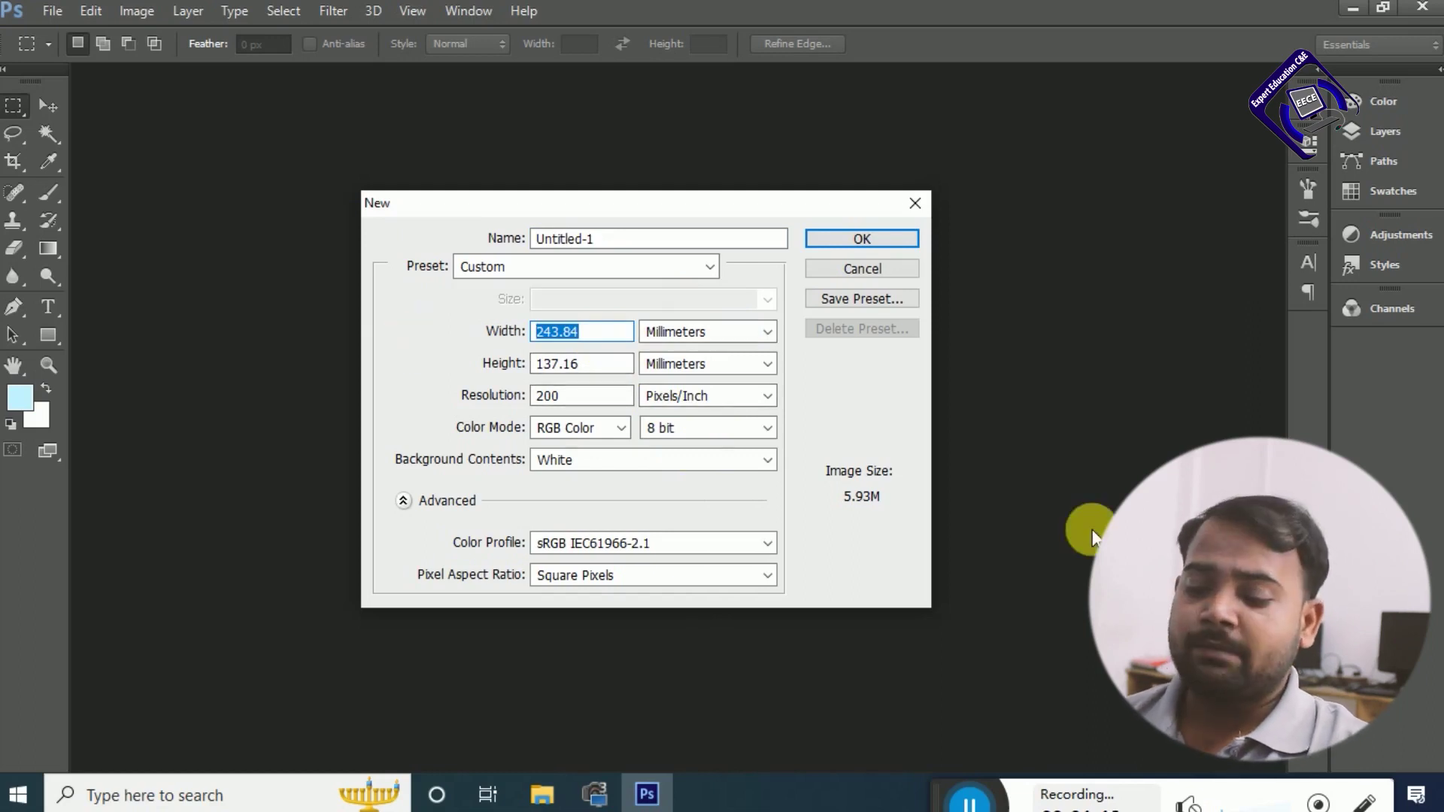
{"action": "type", "text": "25"}
{"action": "key", "text": "Tab"}
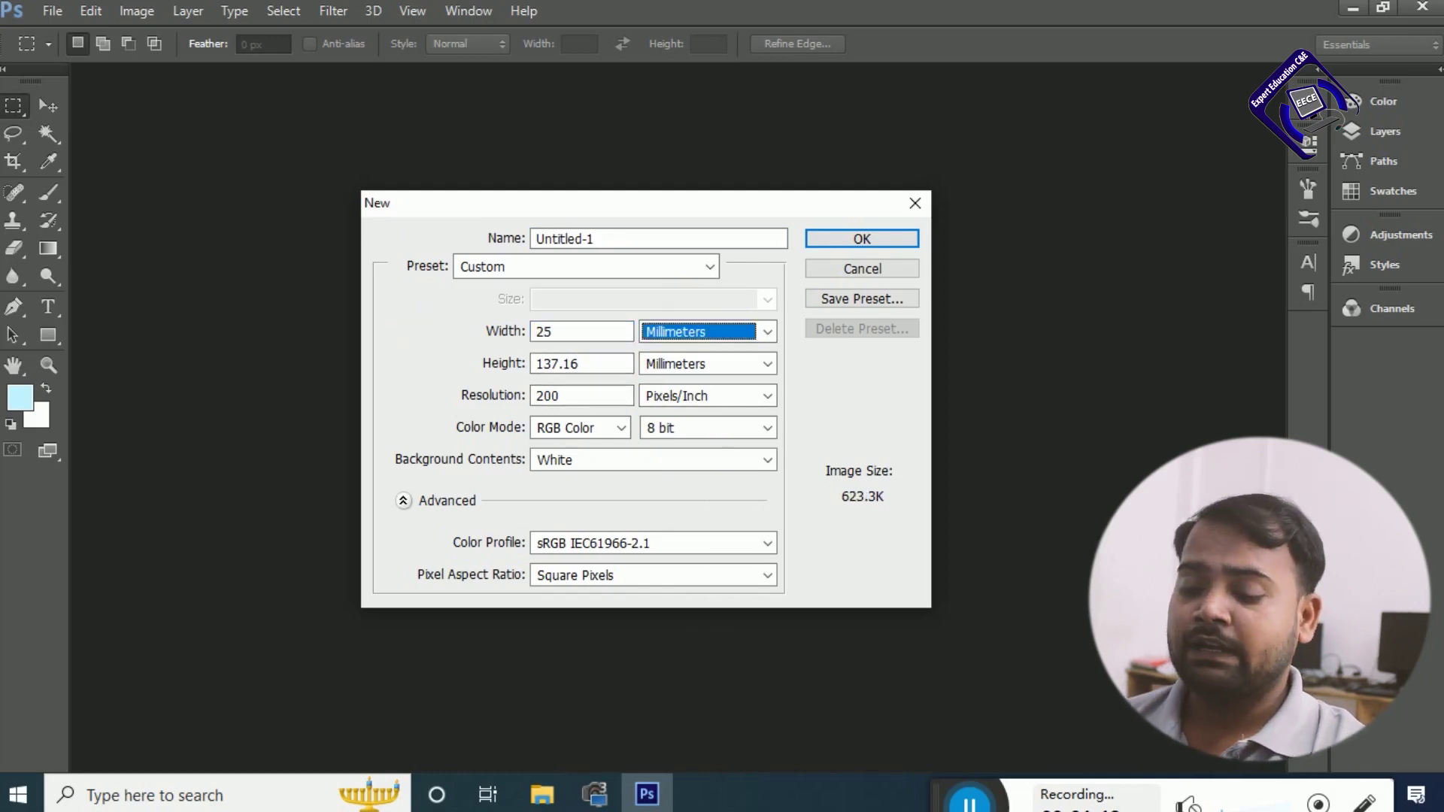
{"action": "key", "text": "Tab"}
{"action": "type", "text": "5"}
{"action": "key", "text": "Tab"}
{"action": "key", "text": "Tab"}
{"action": "type", "text": "300"}
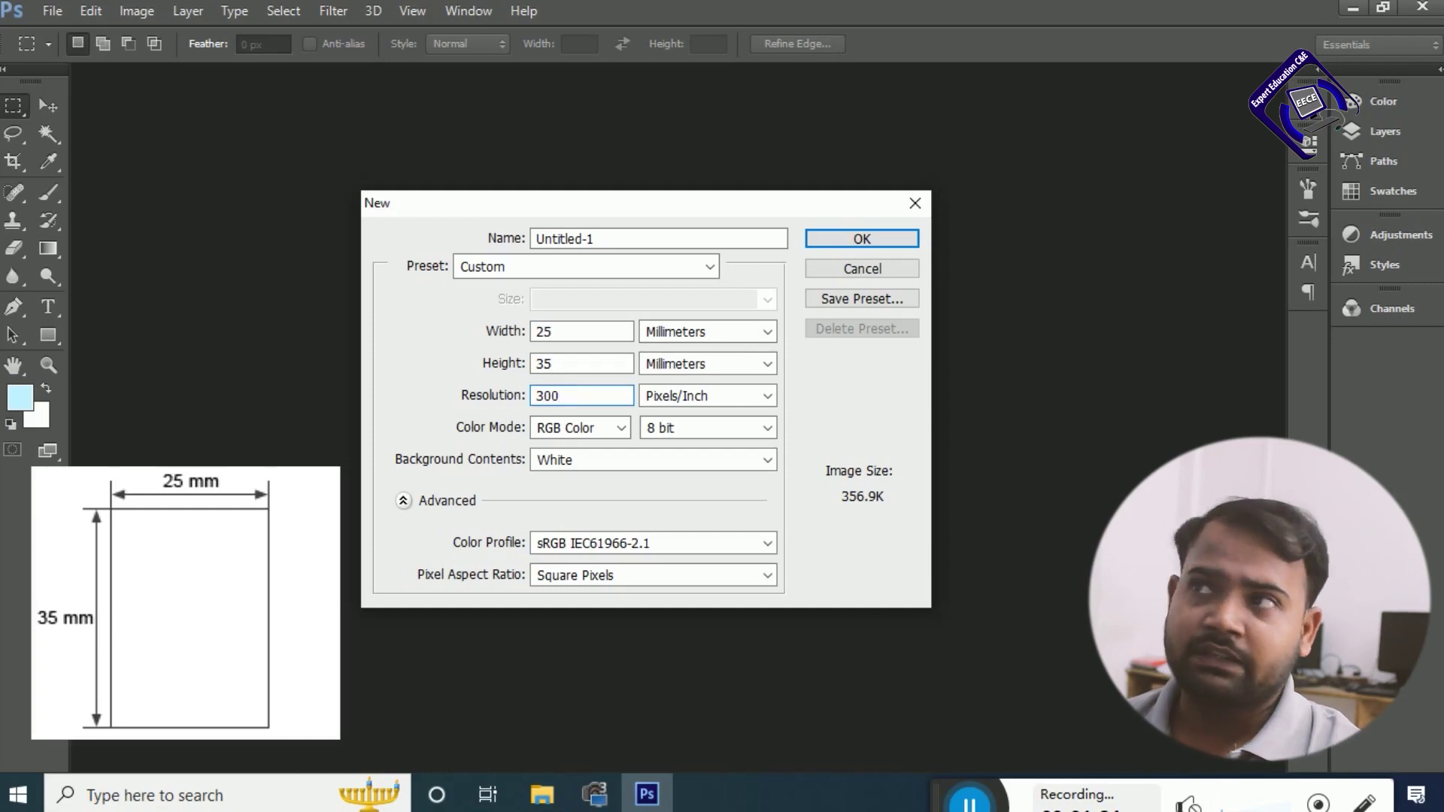
{"action": "key", "text": "Return"}
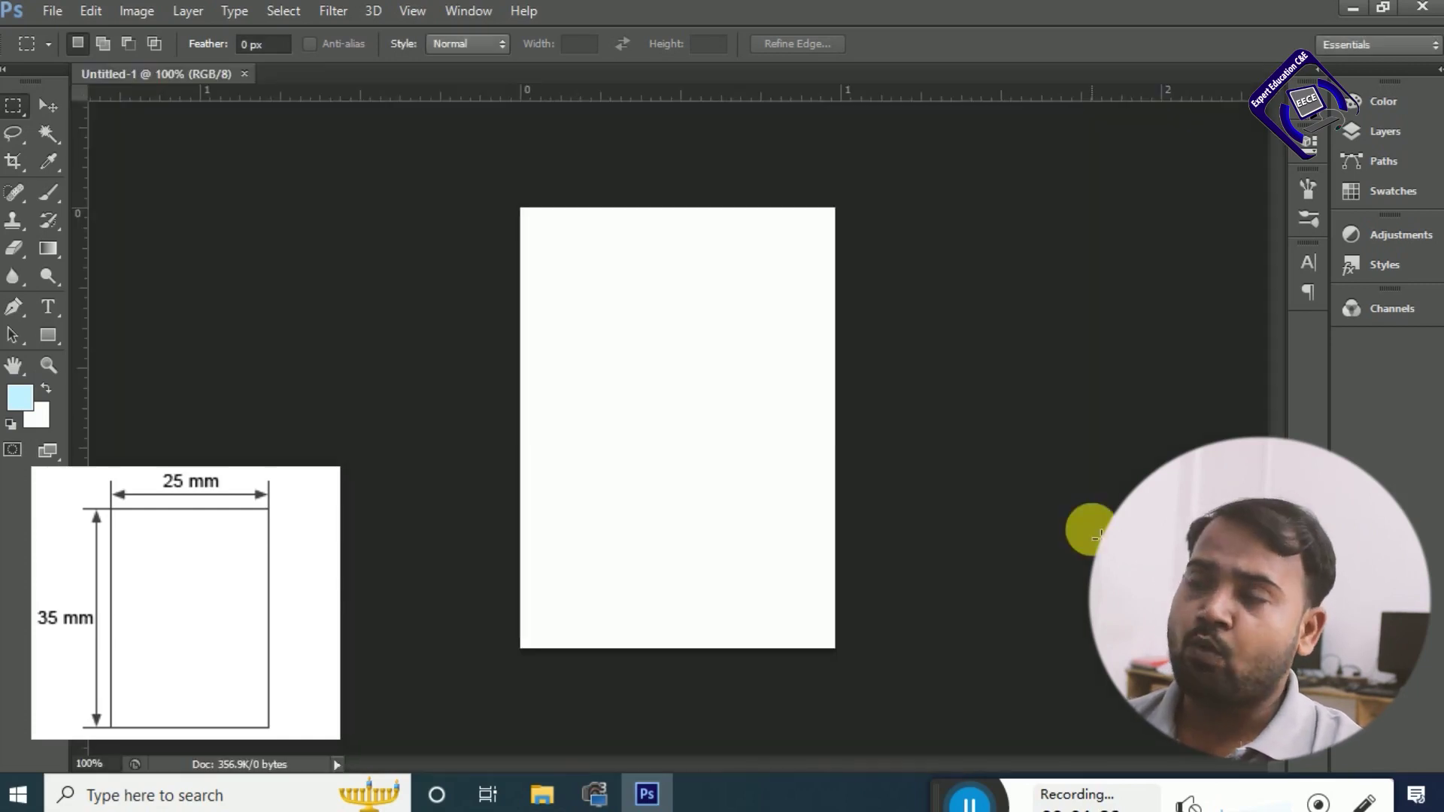
Fit the blank canvas to the screen, then open _MG_0796.JPG from the Data (D:) drive.
{"action": "key", "text": "ctrl+0"}
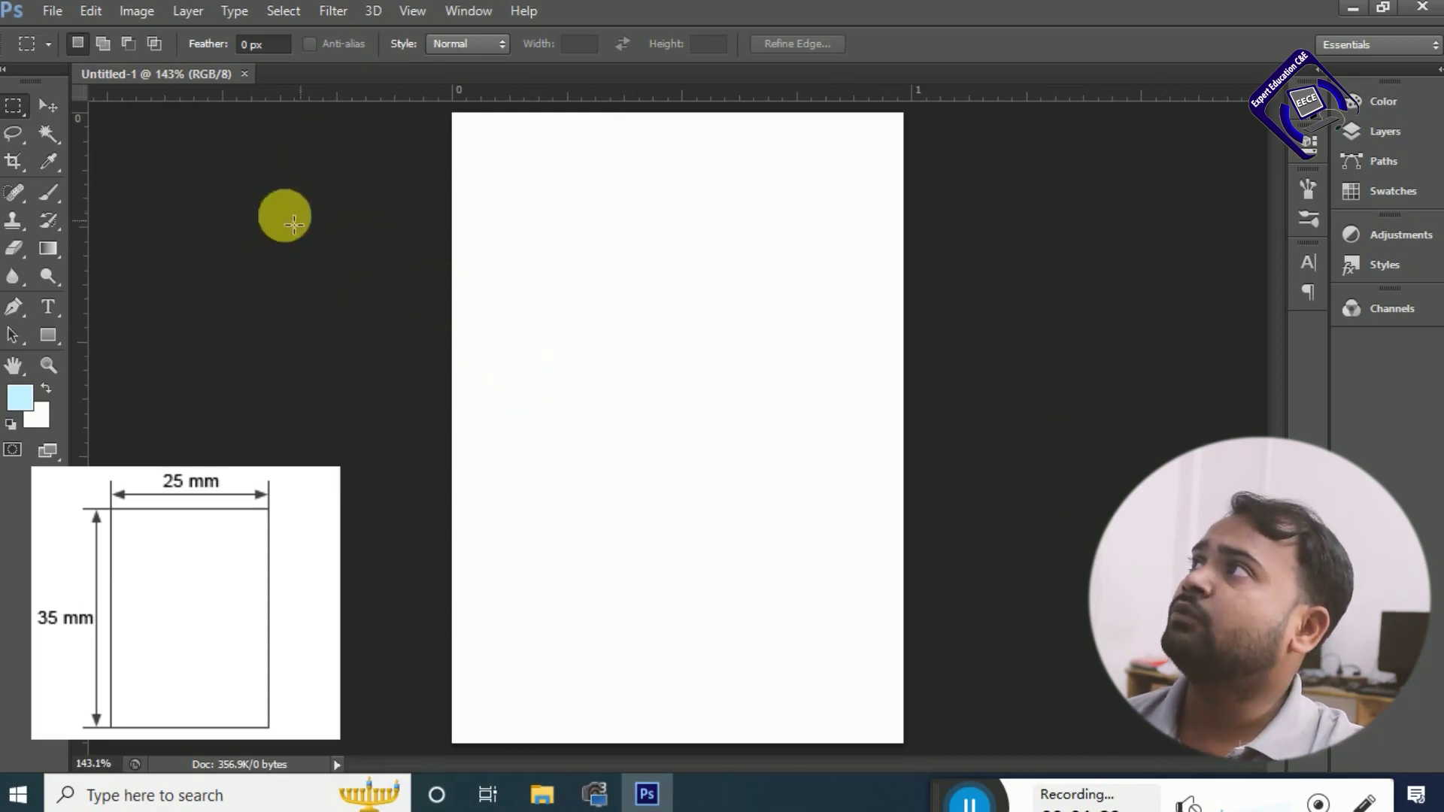
{"action": "left_click", "coordinate": [52, 11]}
{"action": "left_click", "coordinate": [68, 36]}
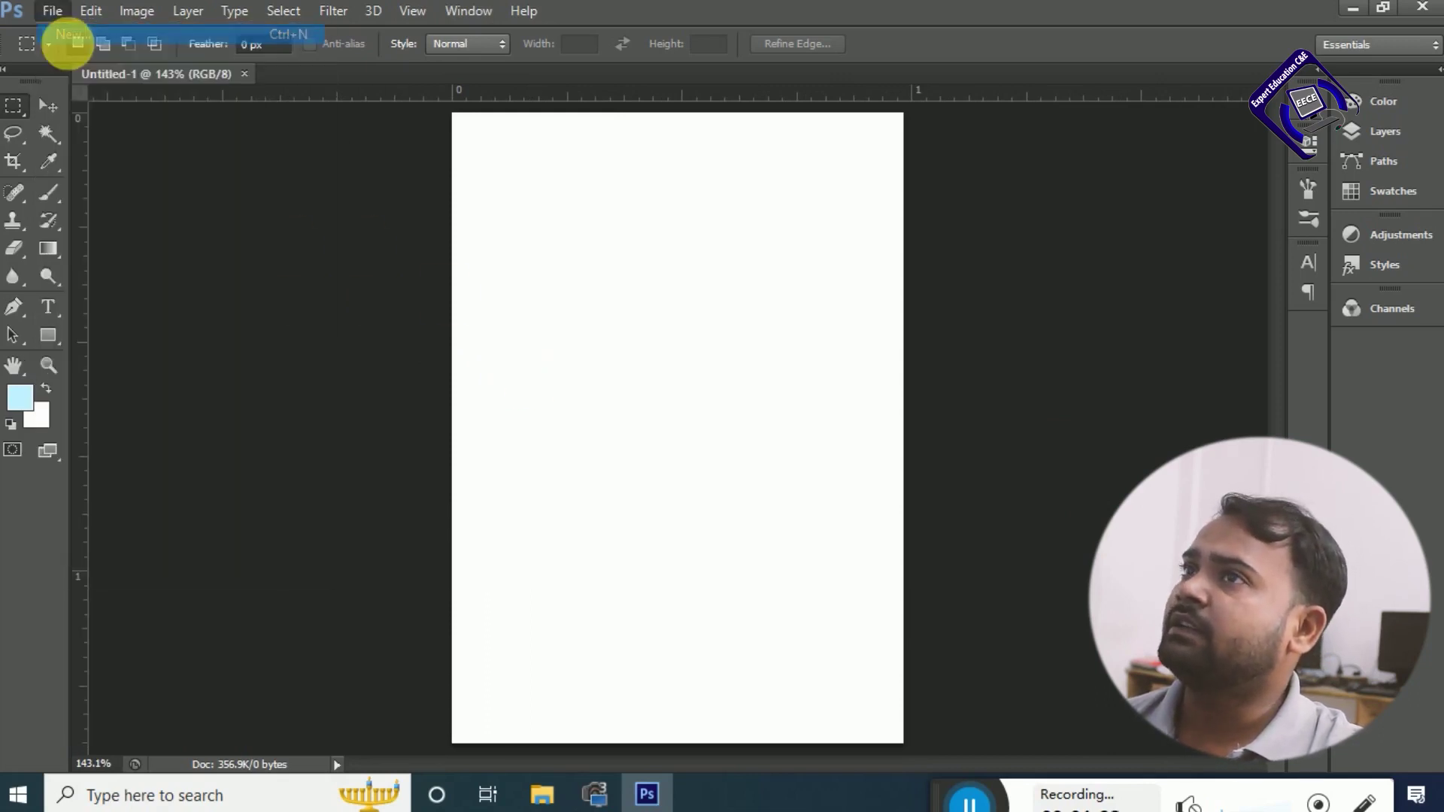
{"action": "key", "text": "Escape"}
{"action": "left_click", "coordinate": [53, 11]}
{"action": "left_click", "coordinate": [70, 57]}
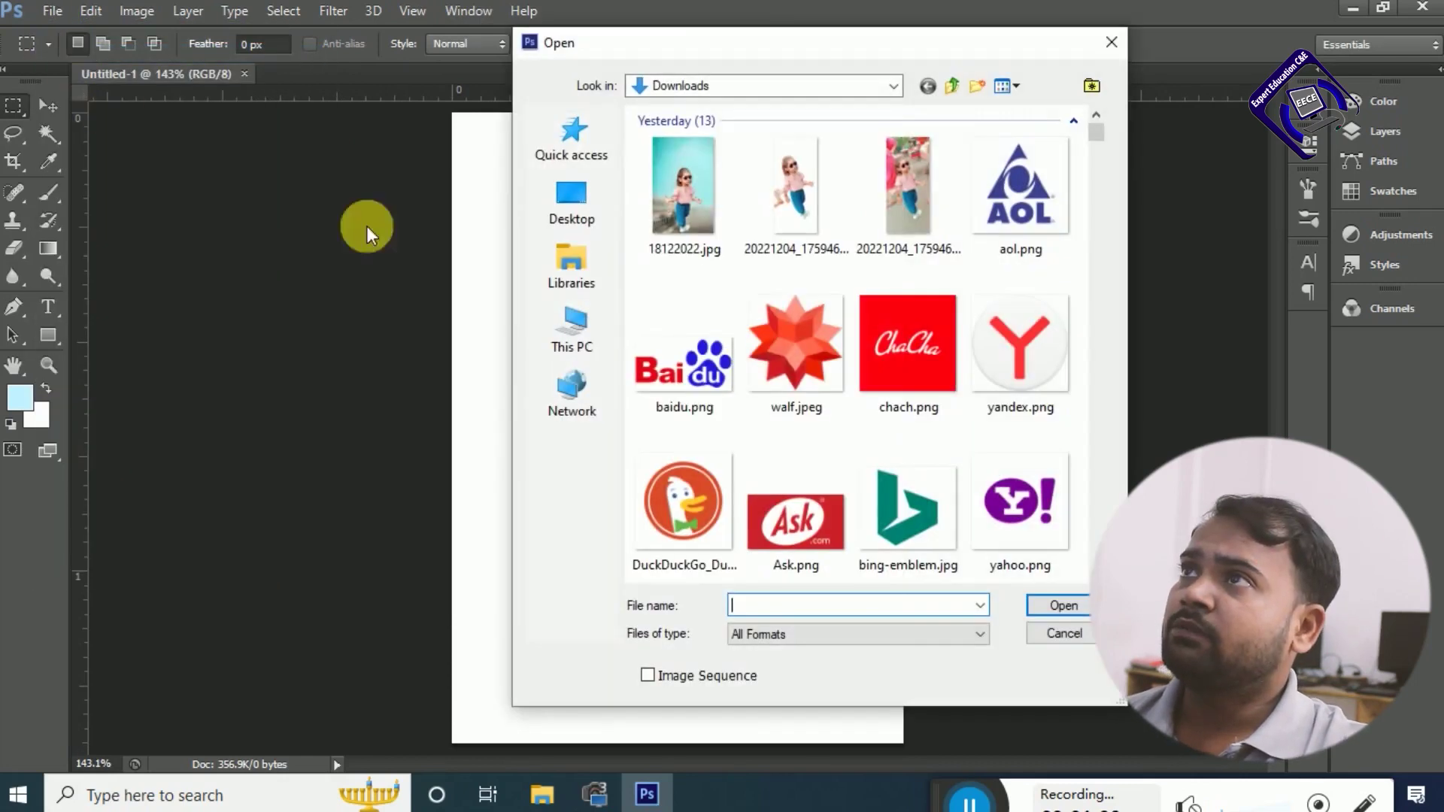
{"action": "left_click", "coordinate": [895, 86]}
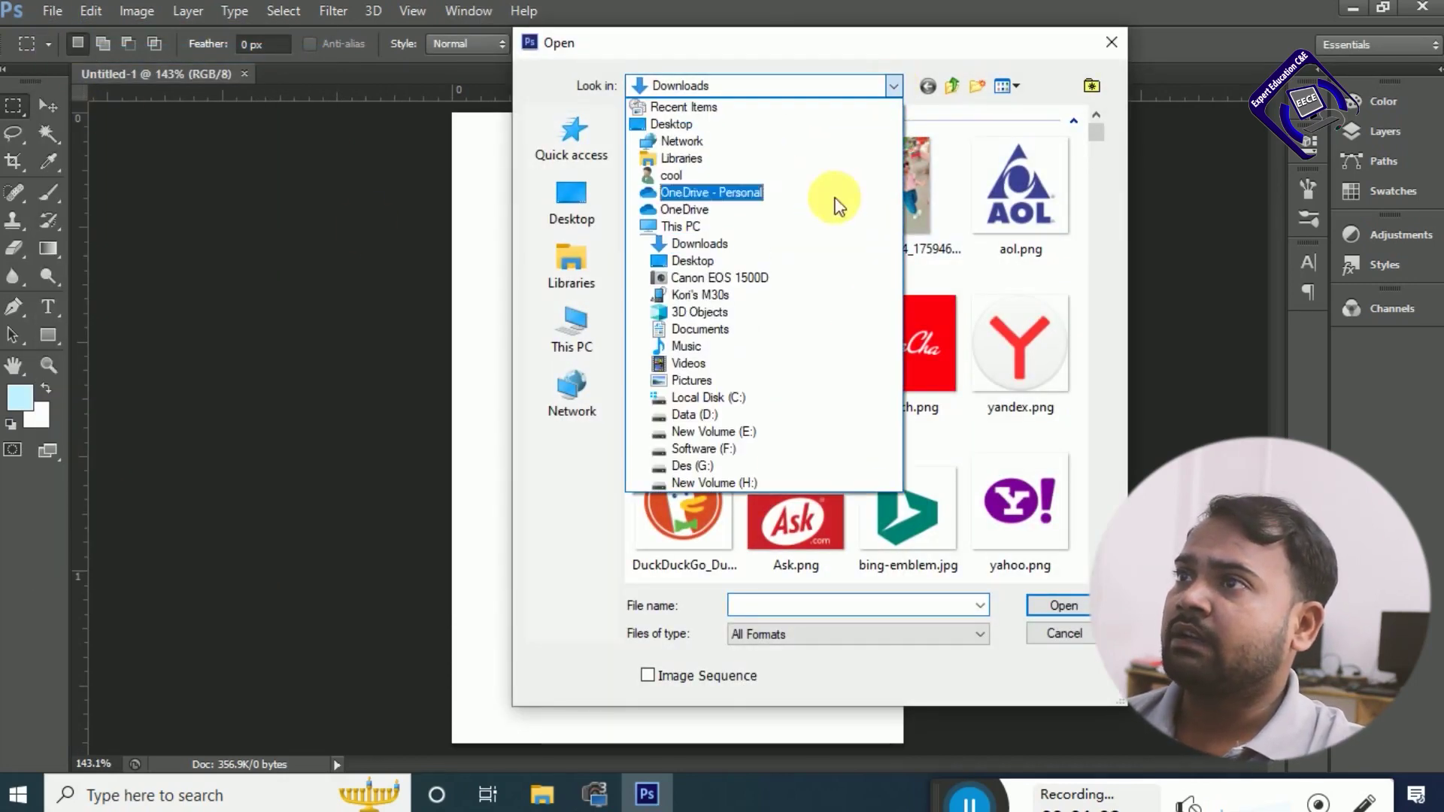
{"action": "left_click", "coordinate": [731, 412]}
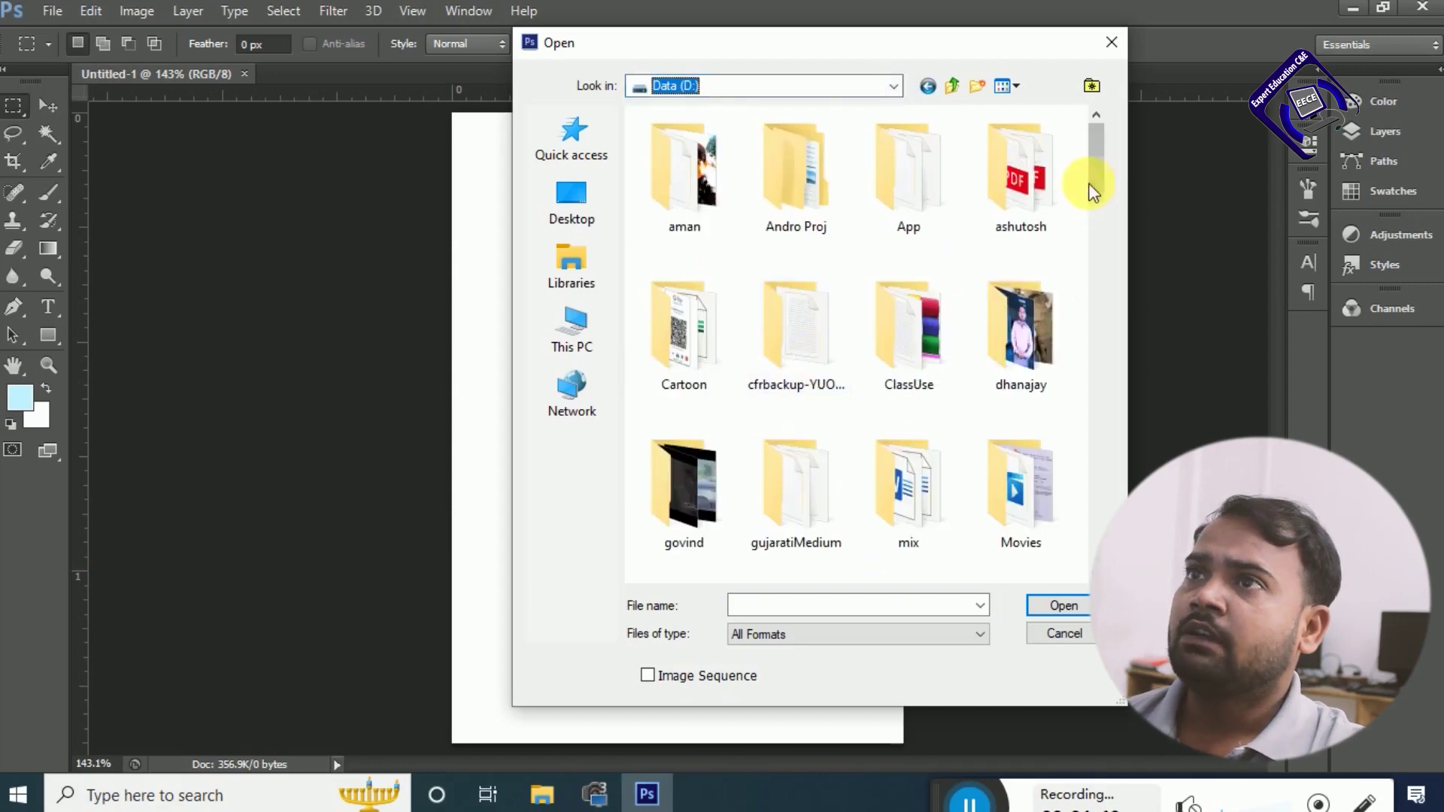
{"action": "left_click_drag", "start_coordinate": [1096, 180], "coordinate": [1097, 279]}
{"action": "left_click", "coordinate": [816, 363]}
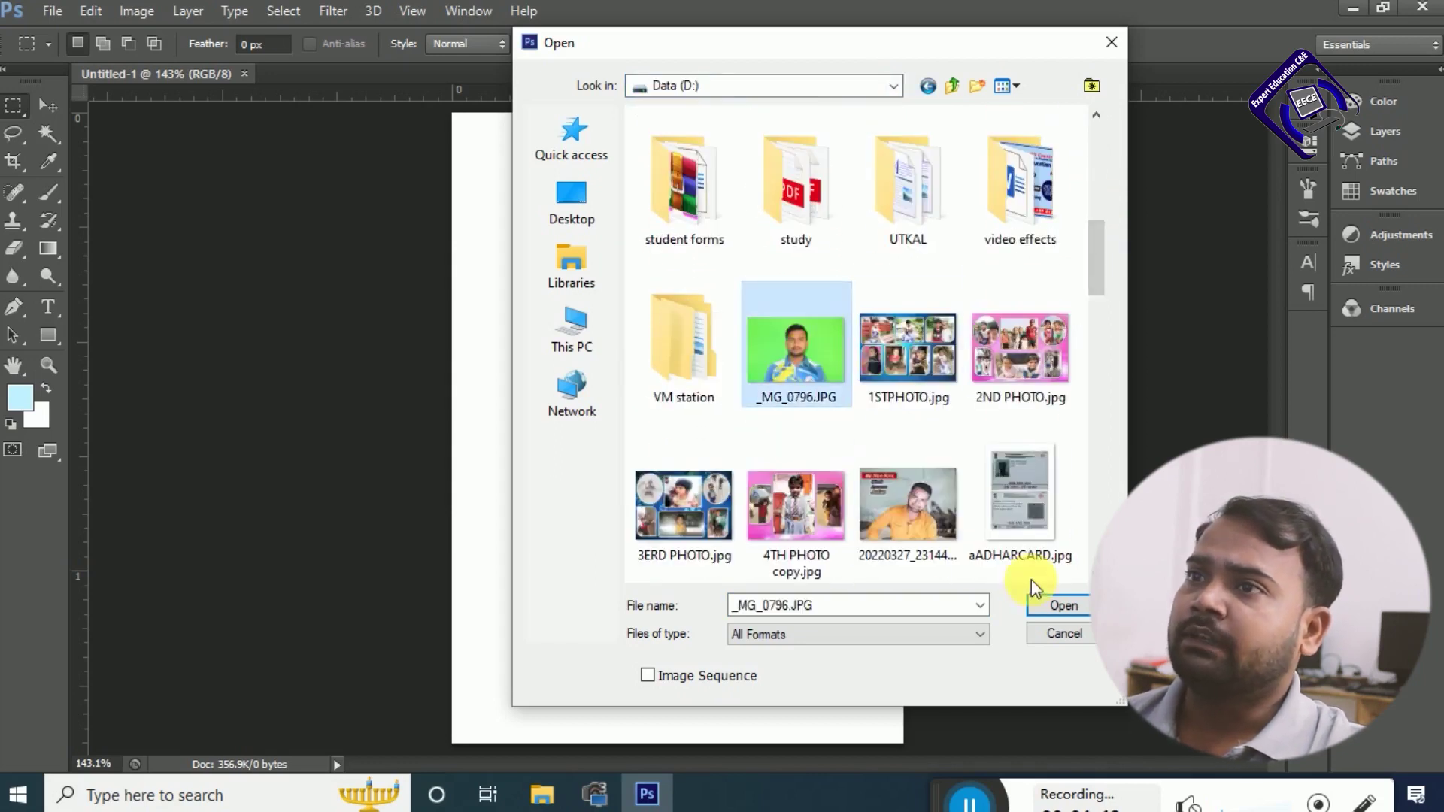
{"action": "left_click", "coordinate": [1053, 606]}
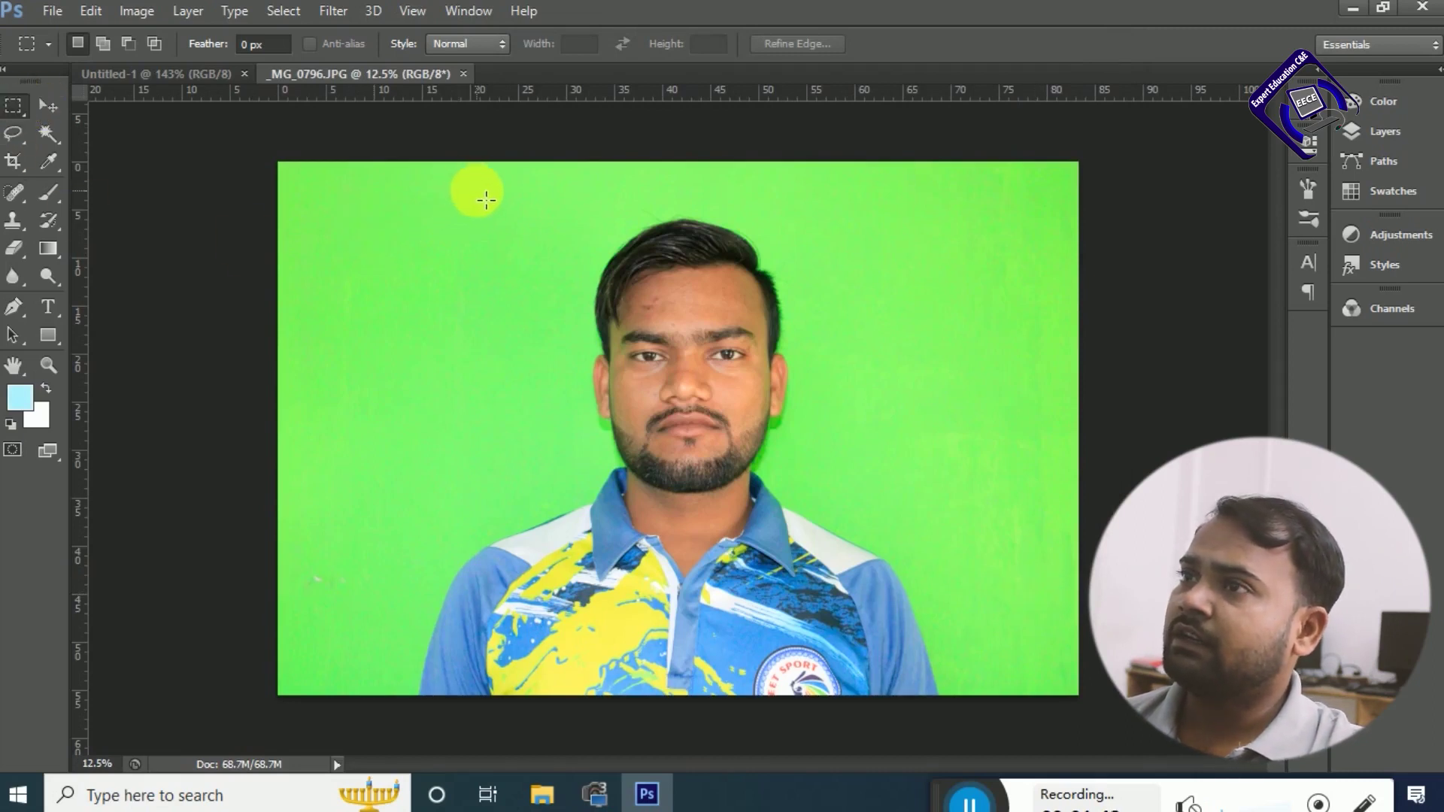
Select the portrait's head and shoulders and drag it into Untitled-1.
{"action": "left_click_drag", "start_coordinate": [477, 191], "coordinate": [883, 611]}
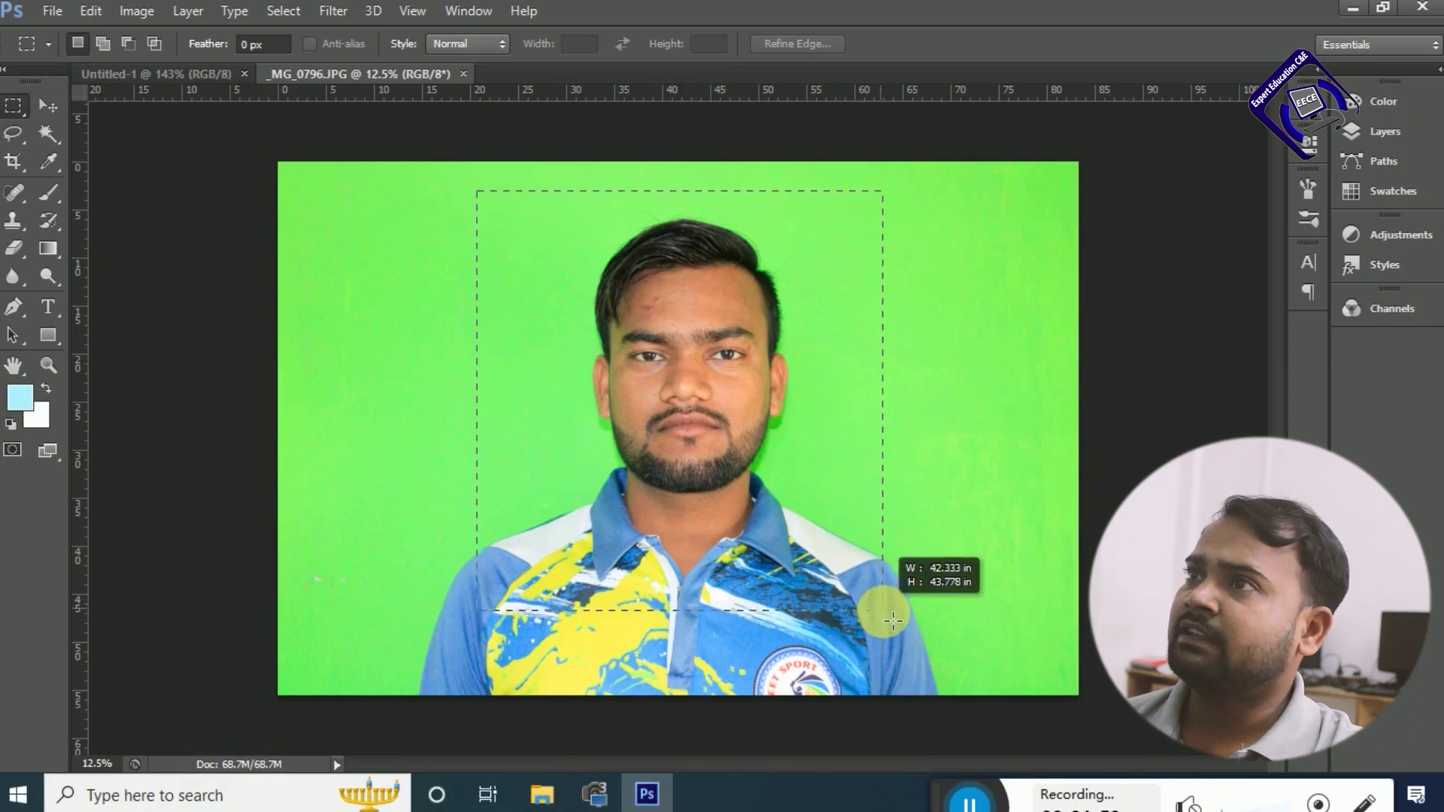
{"action": "left_click_drag", "start_coordinate": [893, 620], "coordinate": [896, 608]}
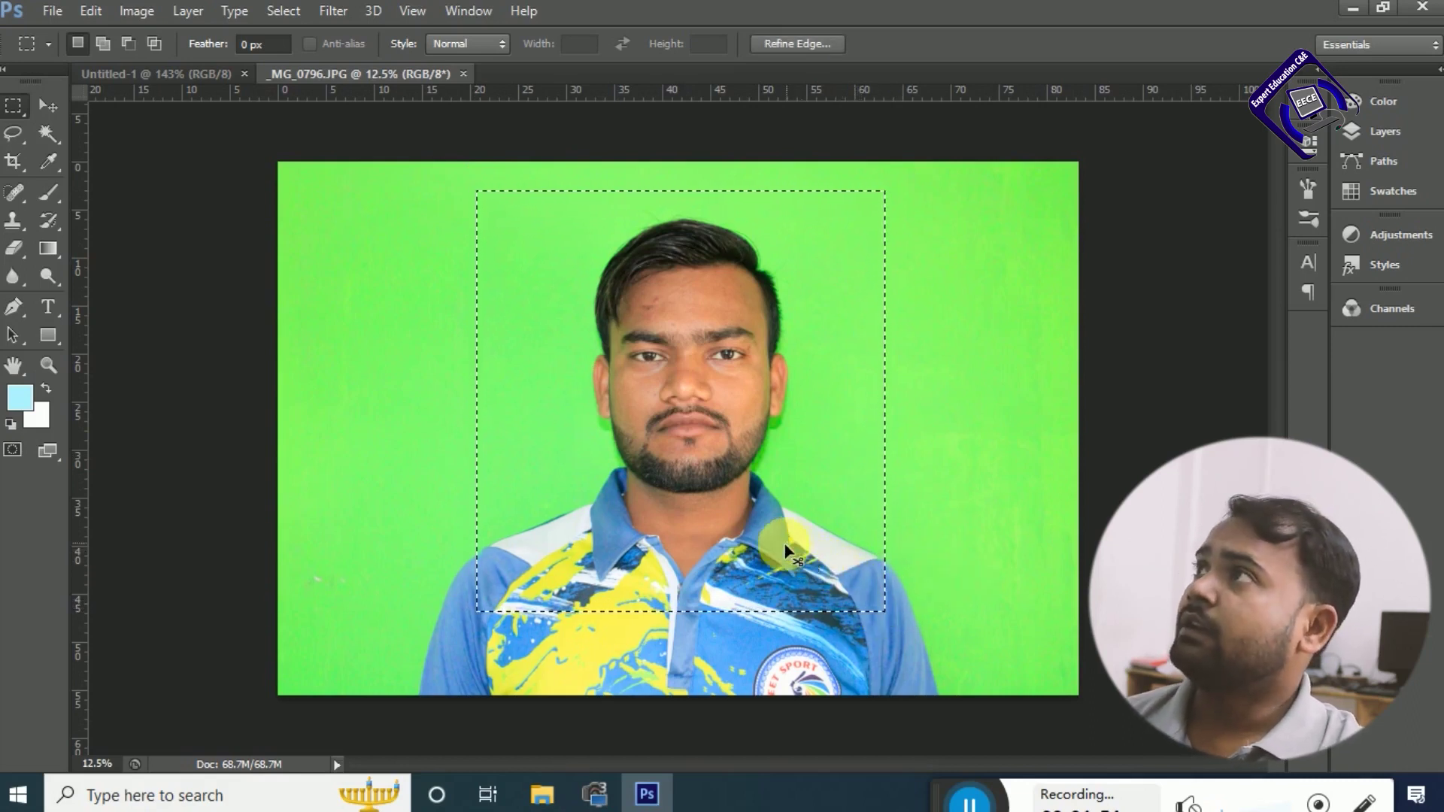
{"action": "left_click", "coordinate": [151, 72]}
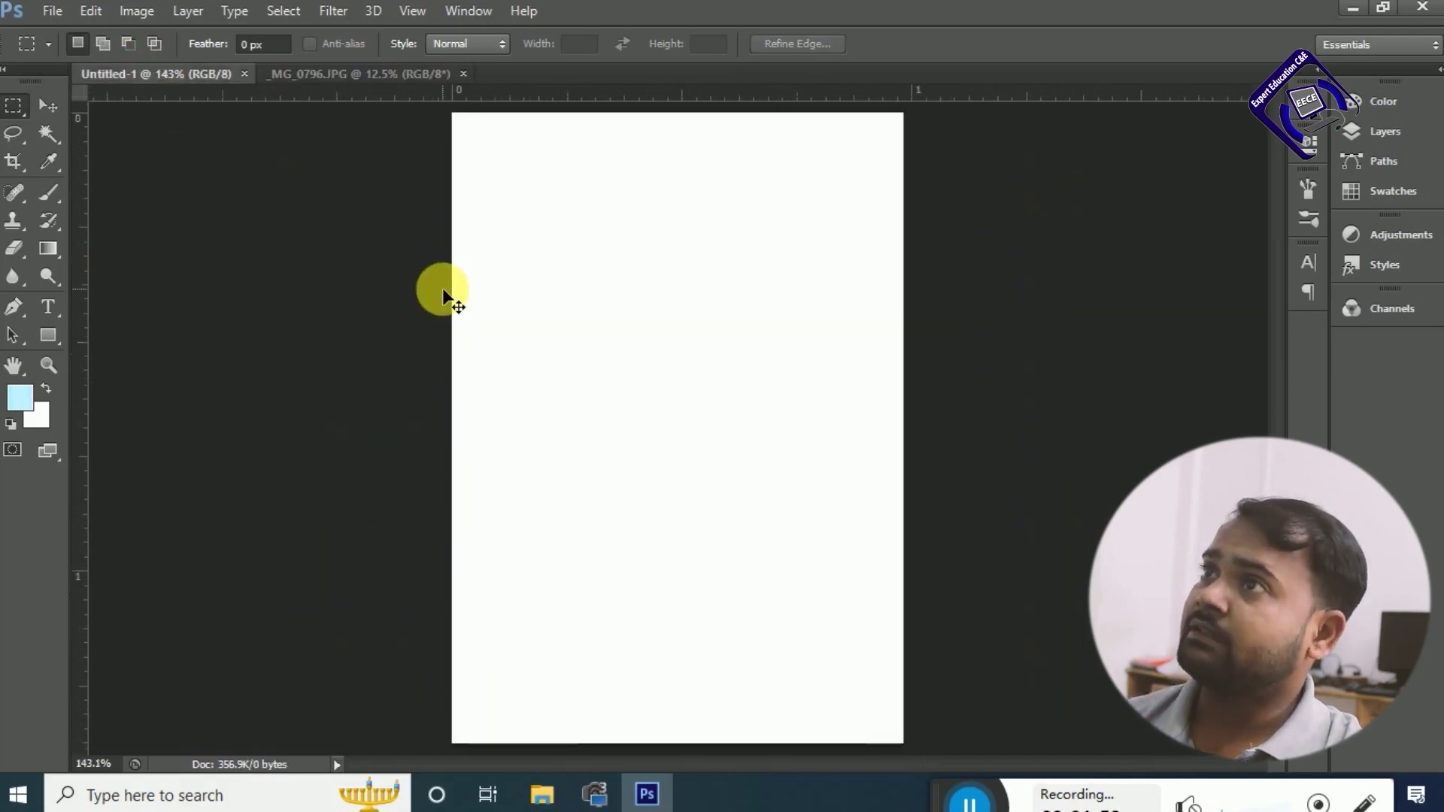
{"action": "left_click_drag", "start_coordinate": [443, 297], "coordinate": [424, 286]}
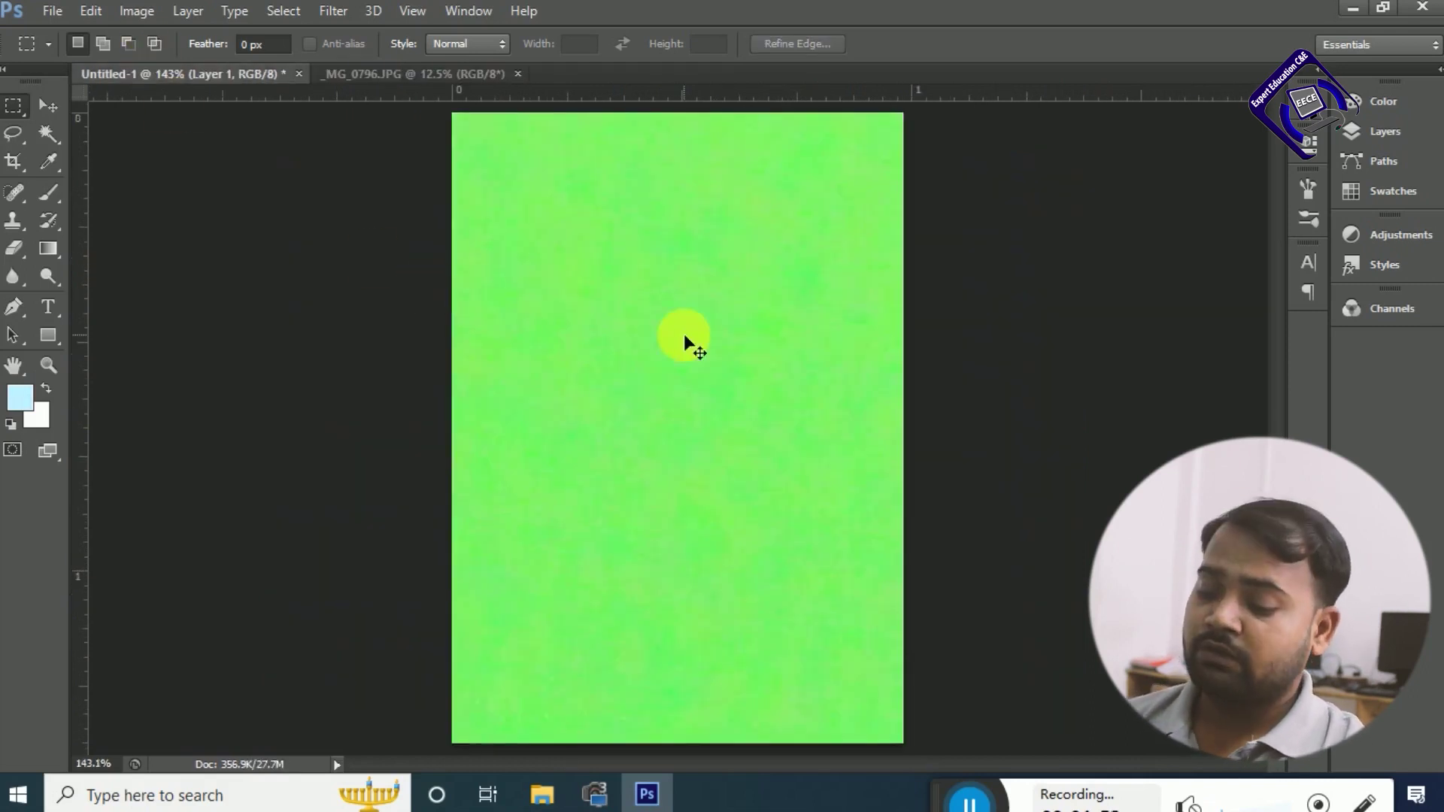
Scale the pasted photo layer down with Free Transform to fill the 25 × 35 mm canvas.
{"action": "key", "text": "ctrl+t"}
{"action": "key", "text": "ctrl+0"}
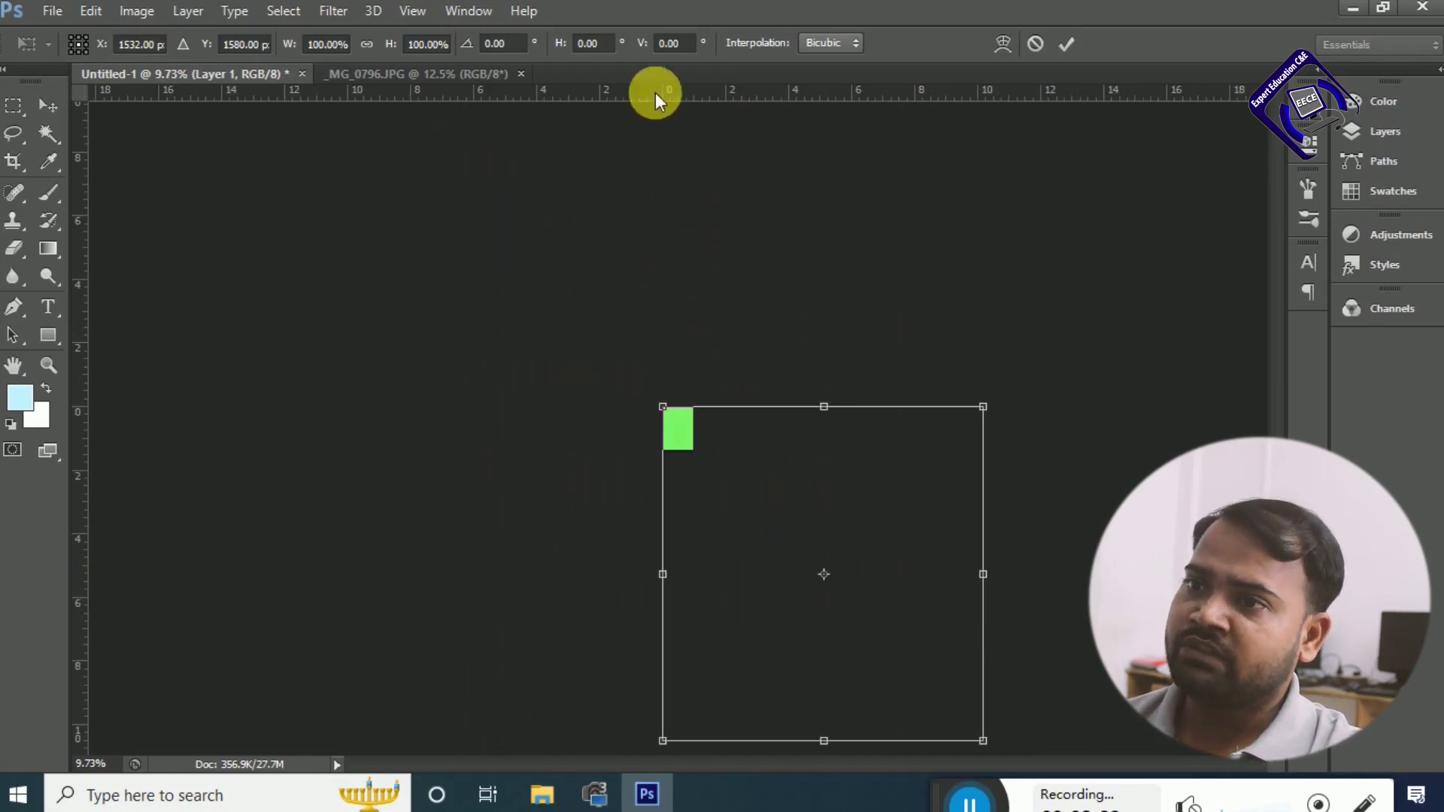
{"action": "left_click_drag", "start_coordinate": [983, 745], "coordinate": [703, 455]}
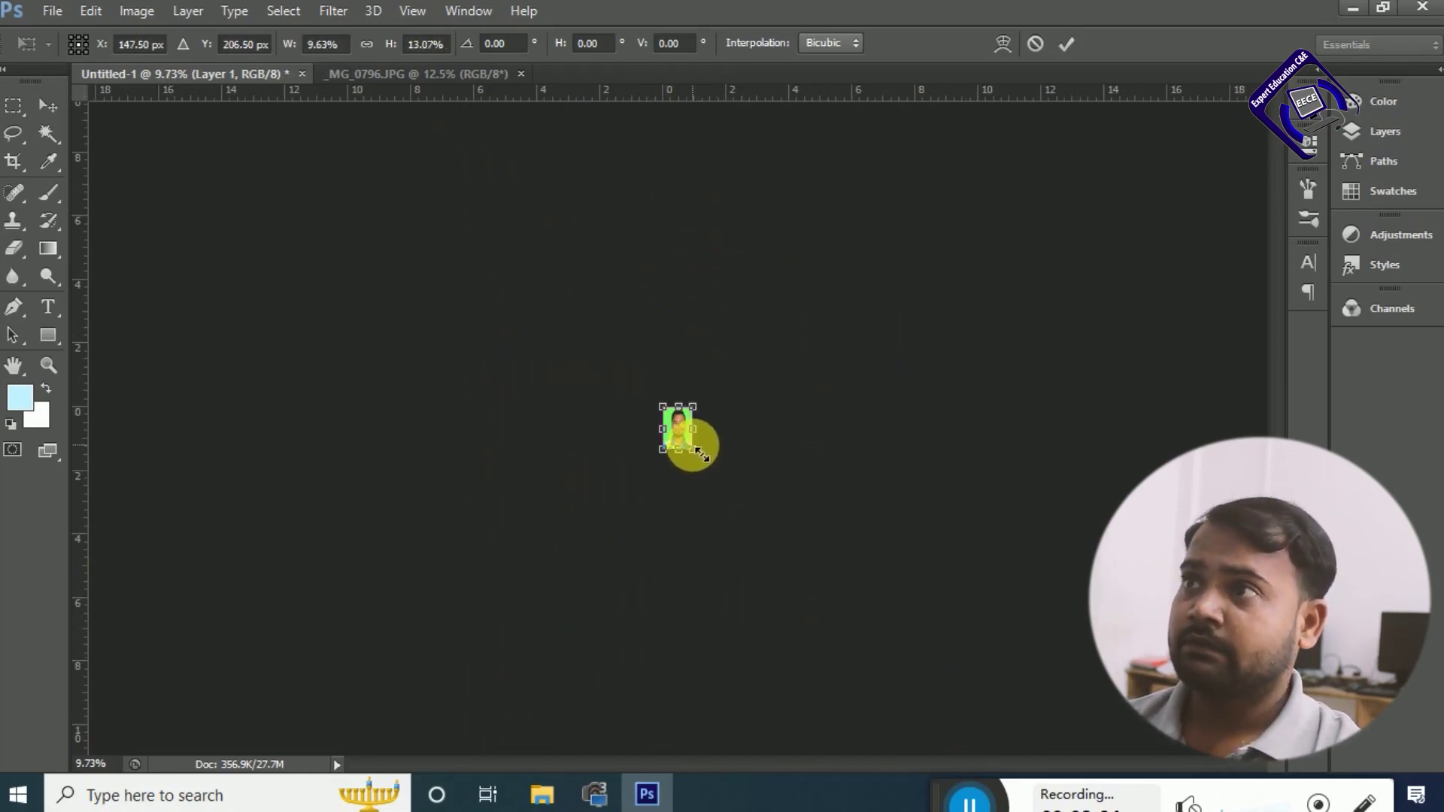
{"action": "key", "text": "Return"}
{"action": "key", "text": "ctrl+0"}
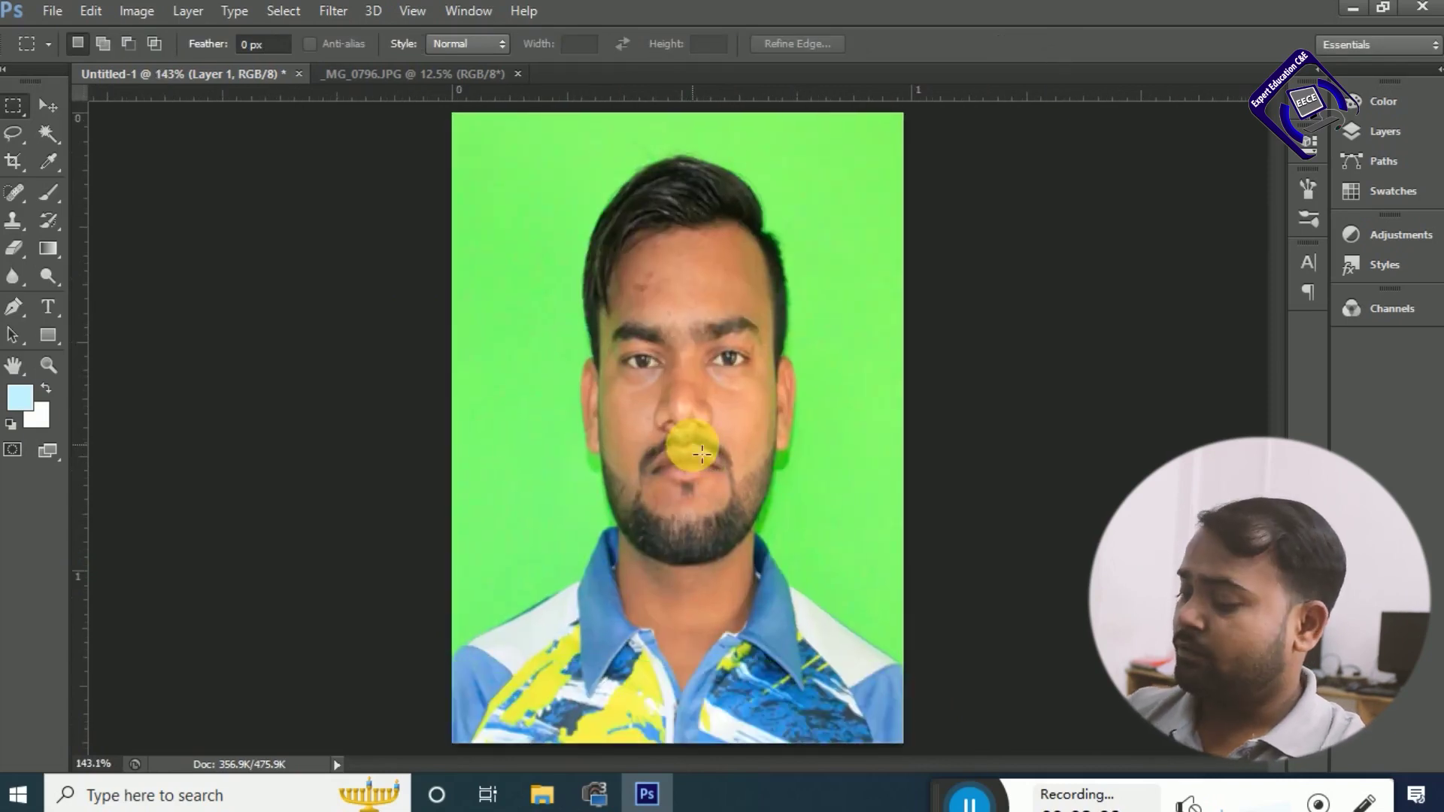
{"action": "key", "text": "ctrl+t"}
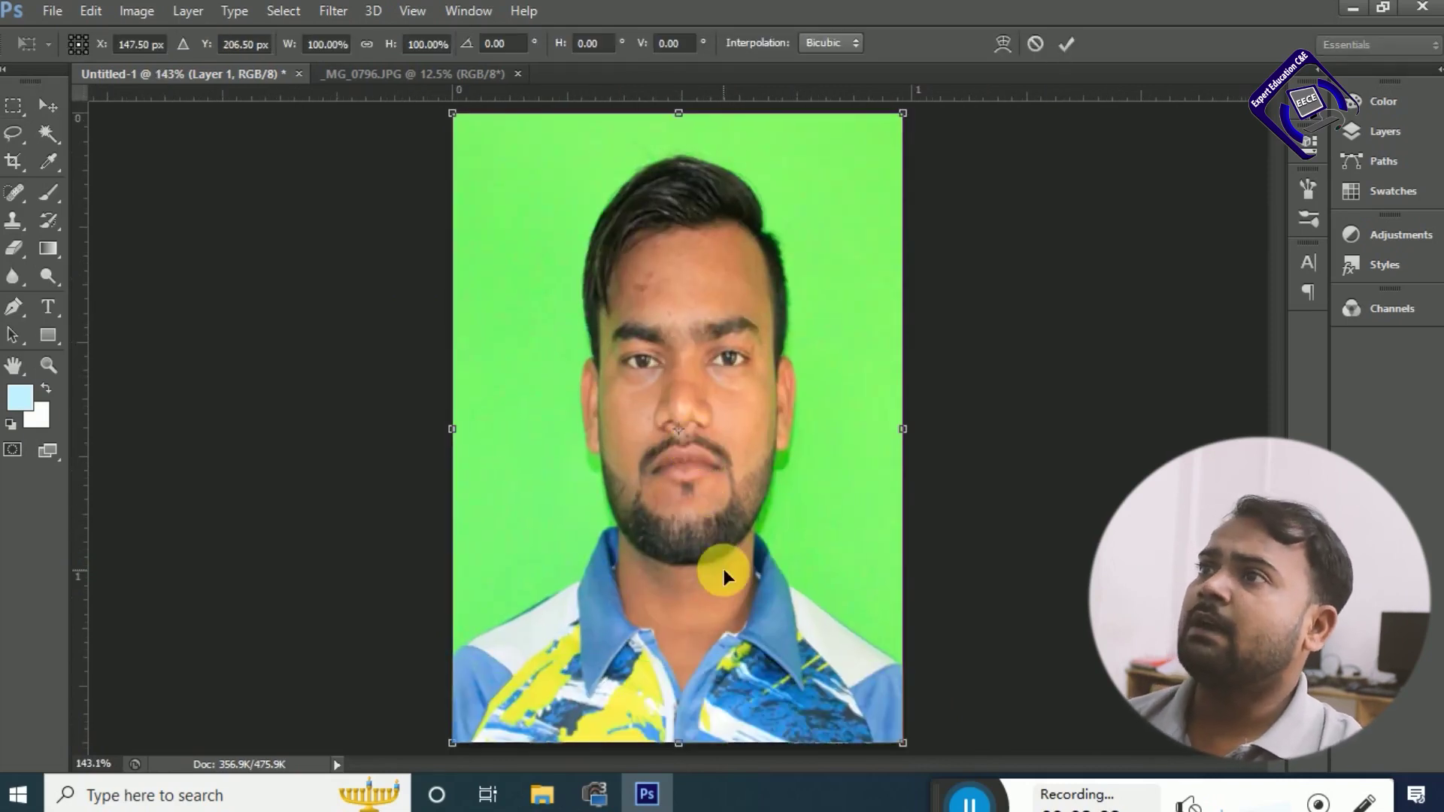
{"action": "key", "text": "Return"}
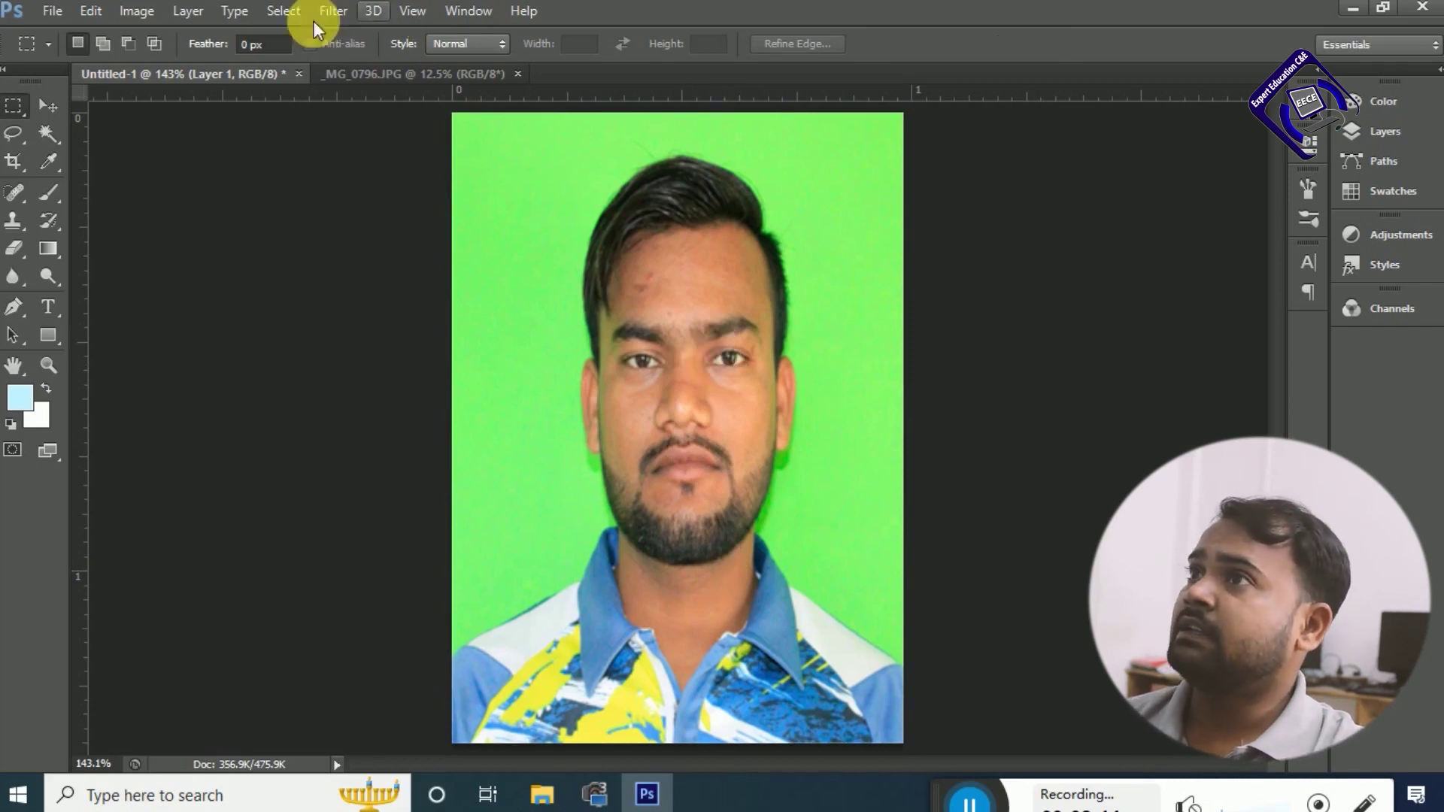
Apply Brightness/Contrast to the portrait with Brightness 20 and Contrast -3.
{"action": "left_click", "coordinate": [151, 10]}
{"action": "mouse_move", "coordinate": [169, 65]}
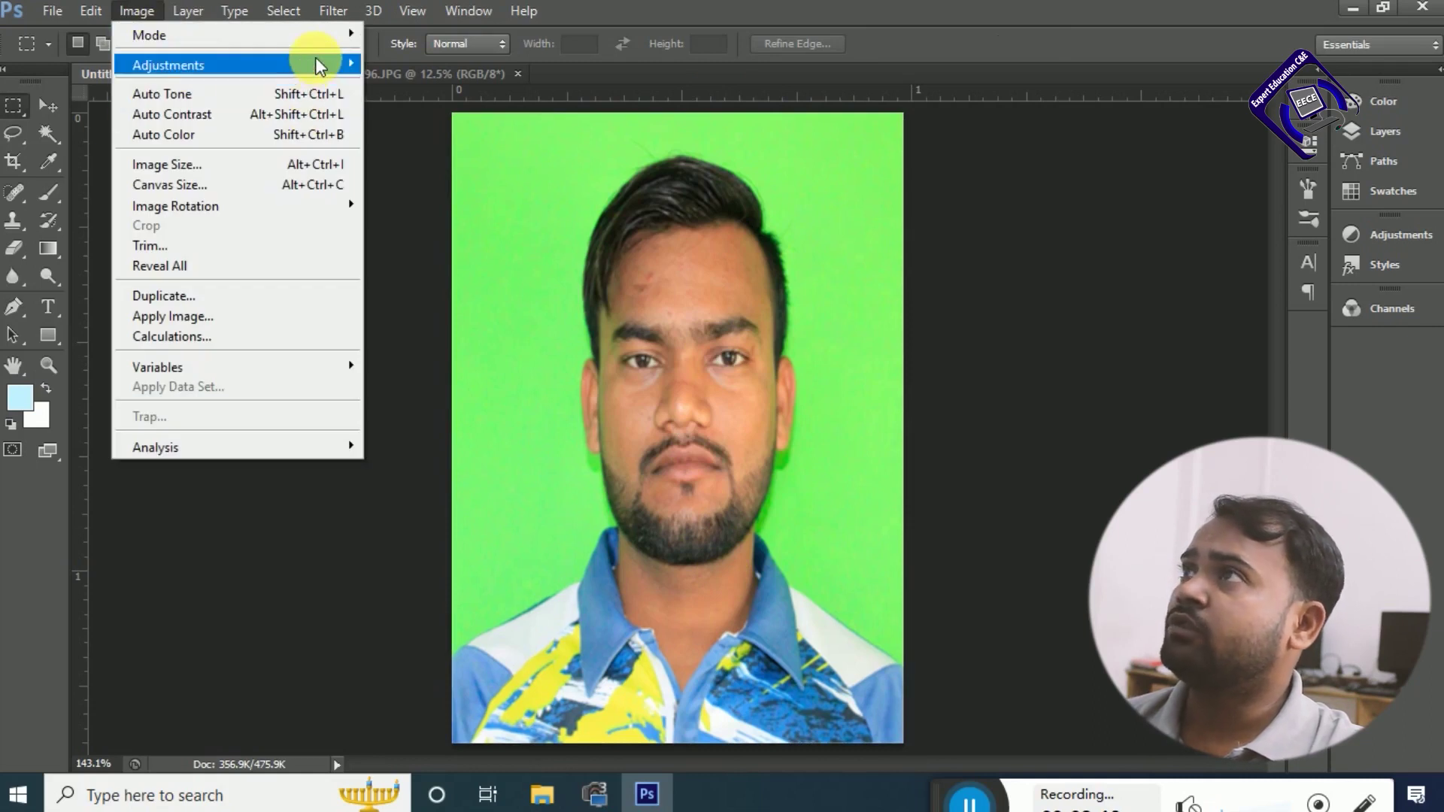
{"action": "left_click", "coordinate": [468, 63]}
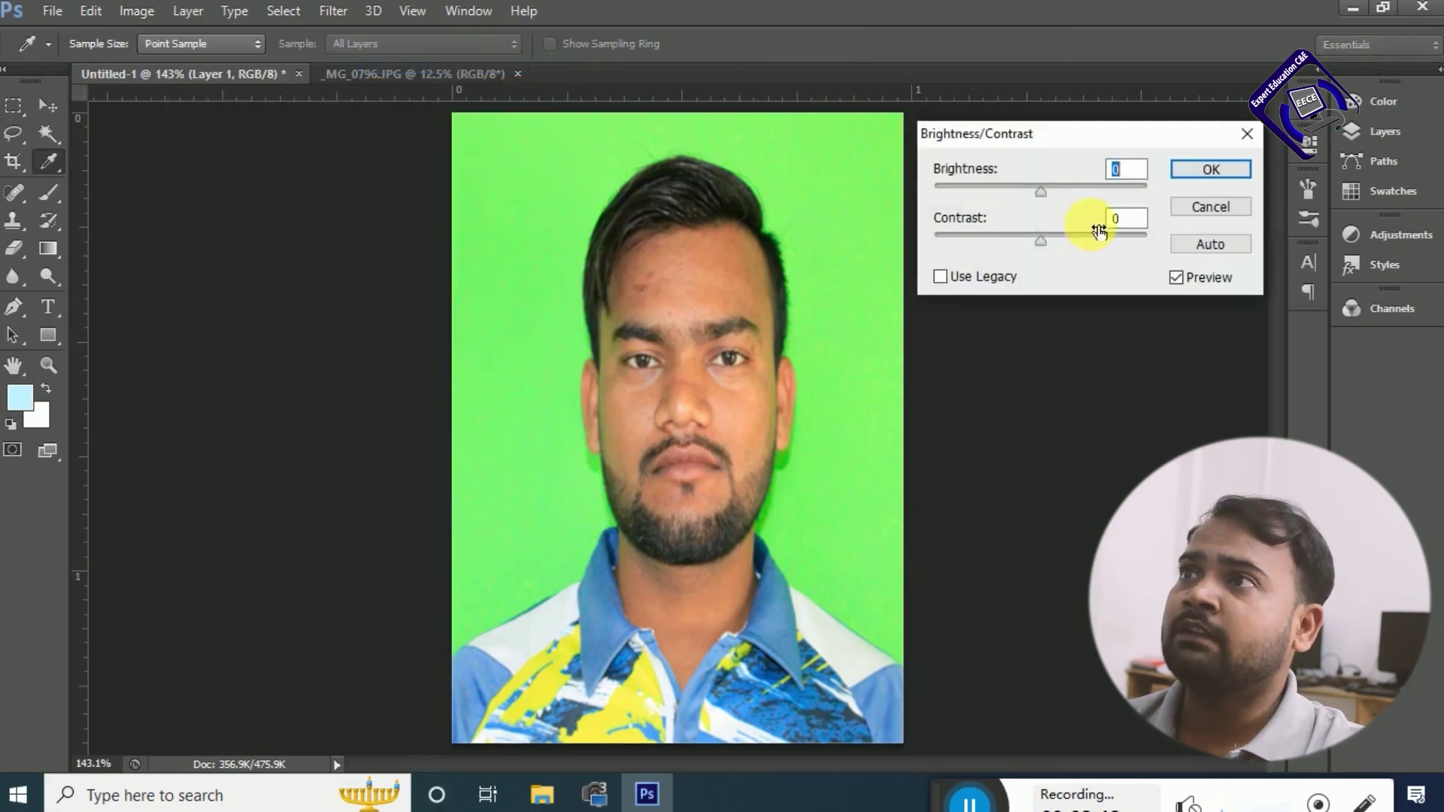
{"action": "left_click_drag", "start_coordinate": [1044, 194], "coordinate": [1035, 237]}
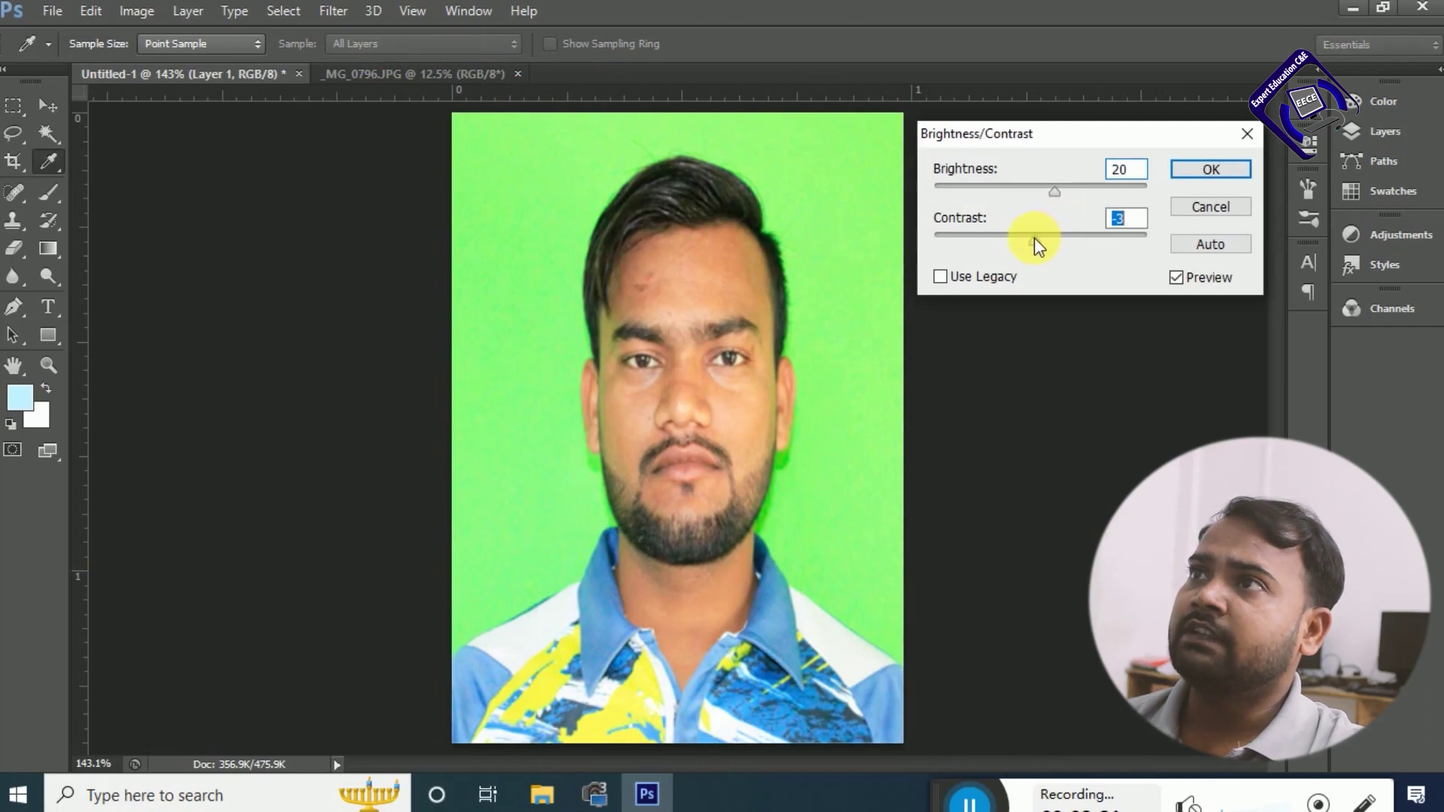
{"action": "left_click", "coordinate": [1224, 169]}
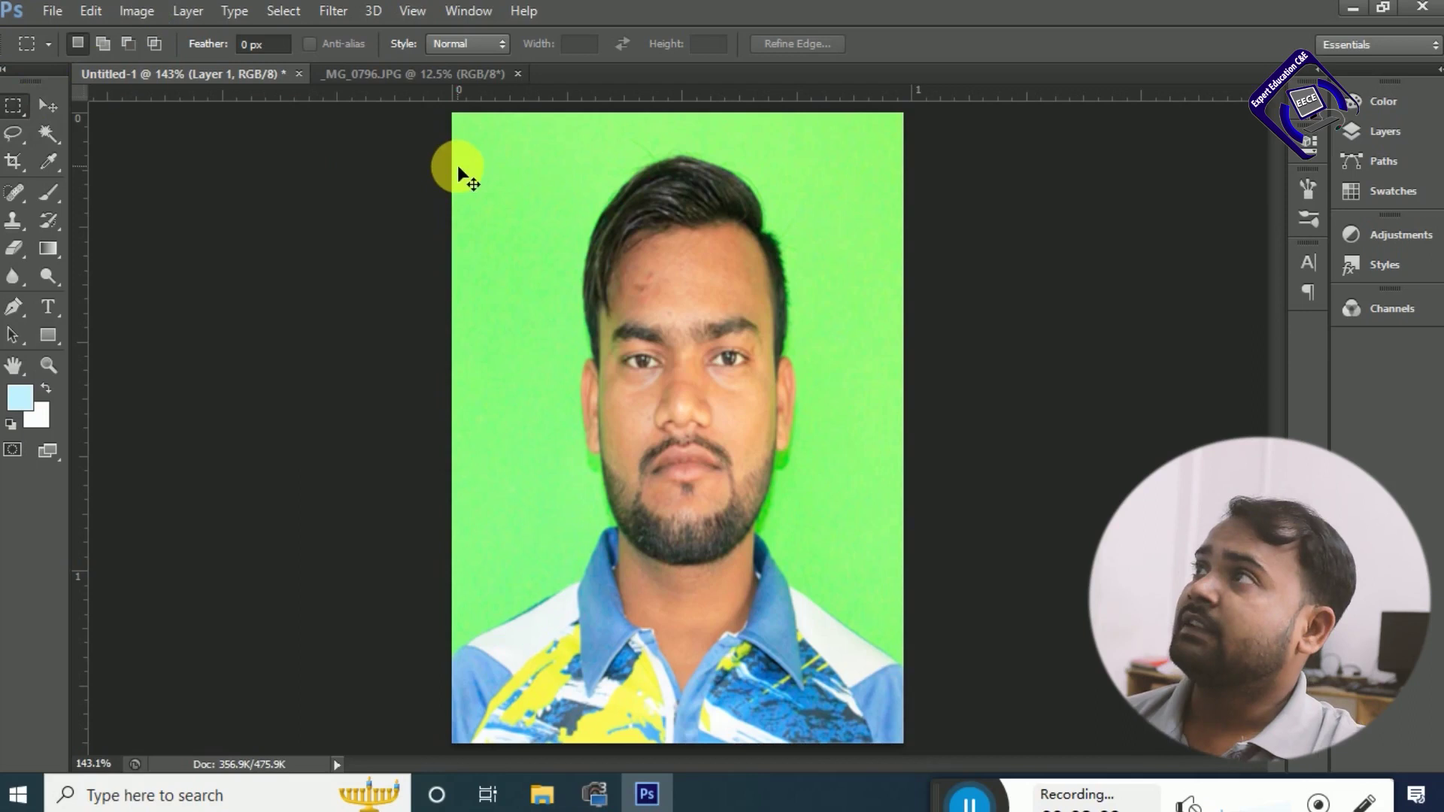
Stroke the whole image with a 7 px black Inside border, then deselect.
{"action": "key", "text": "ctrl+a"}
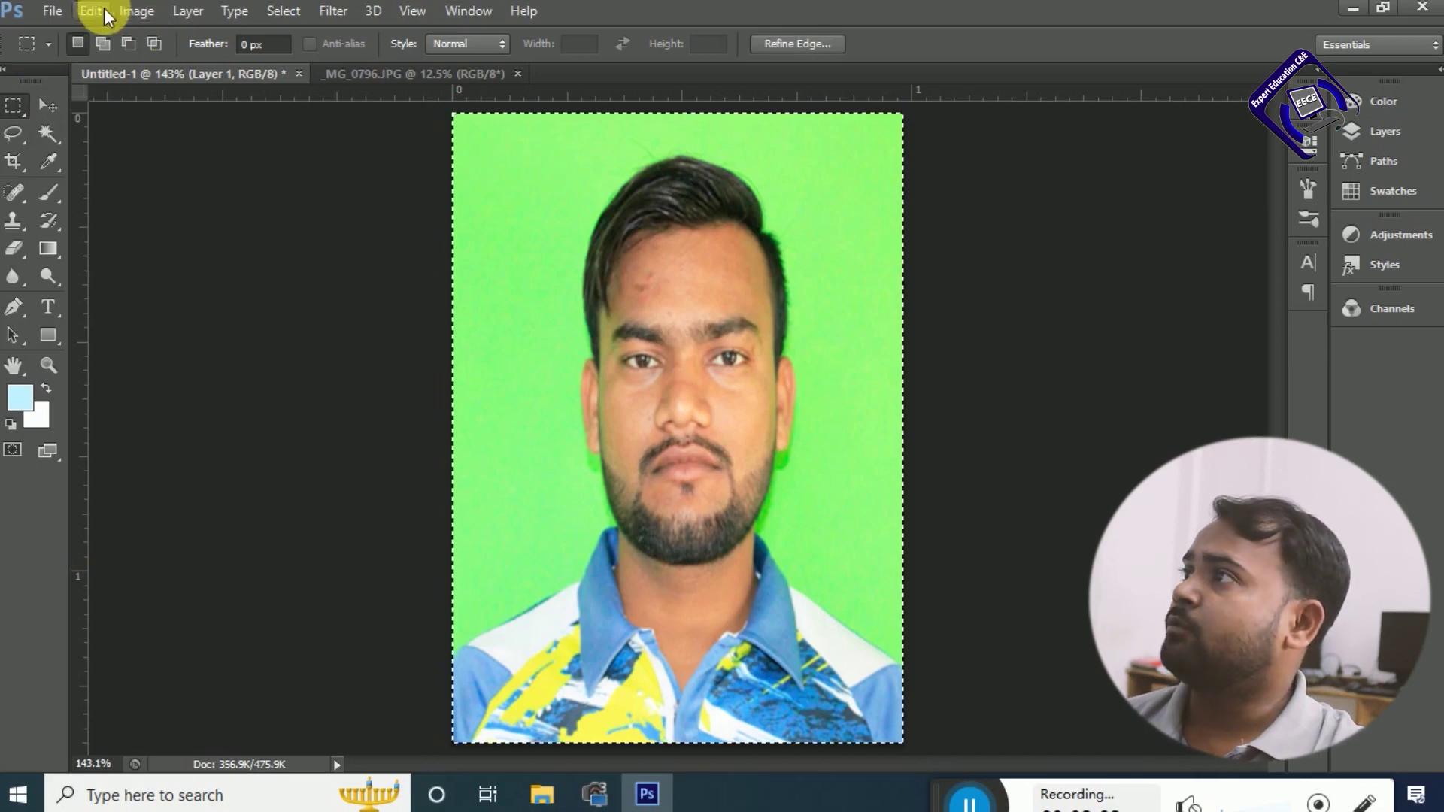
{"action": "left_click", "coordinate": [105, 15]}
{"action": "left_click", "coordinate": [246, 313]}
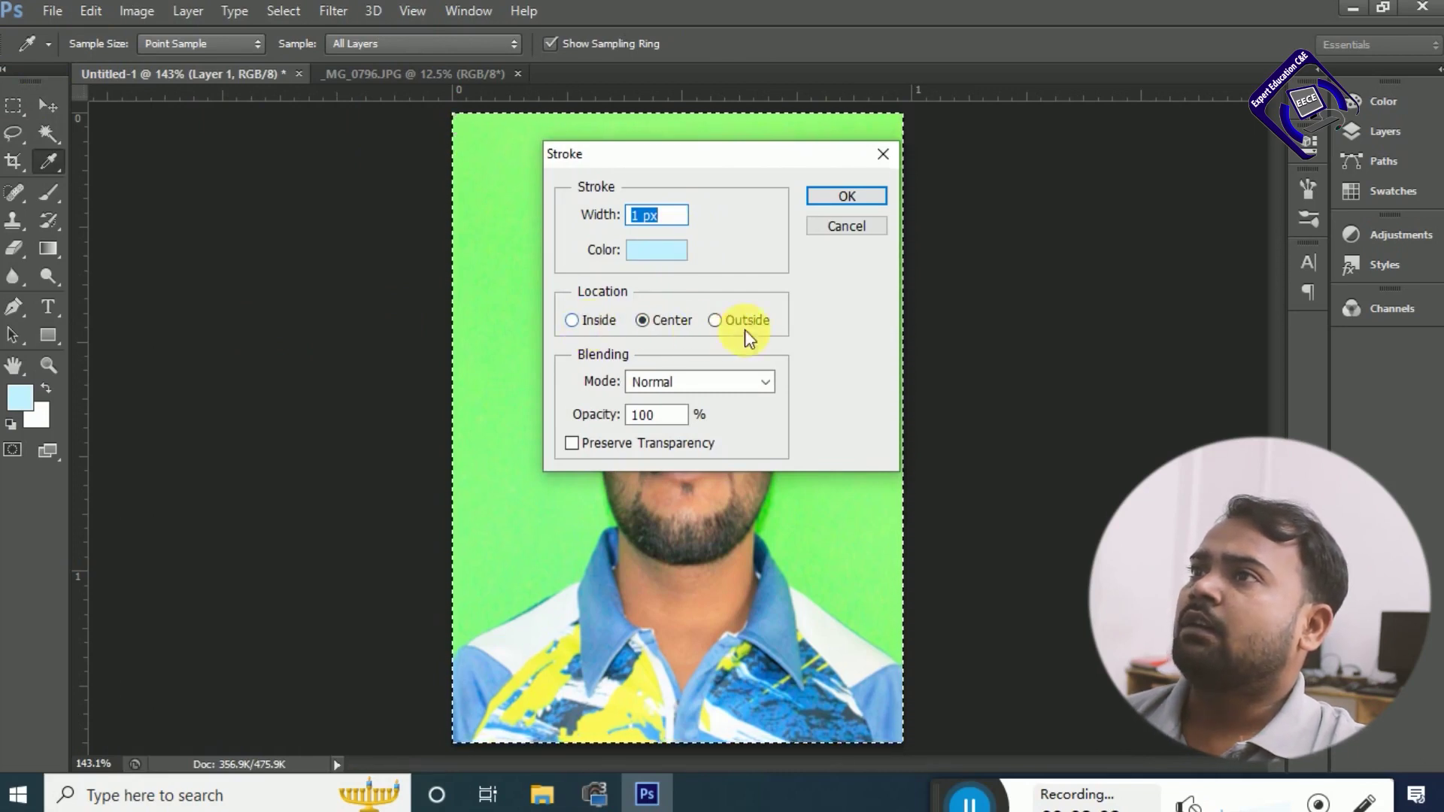
{"action": "left_click", "coordinate": [596, 324]}
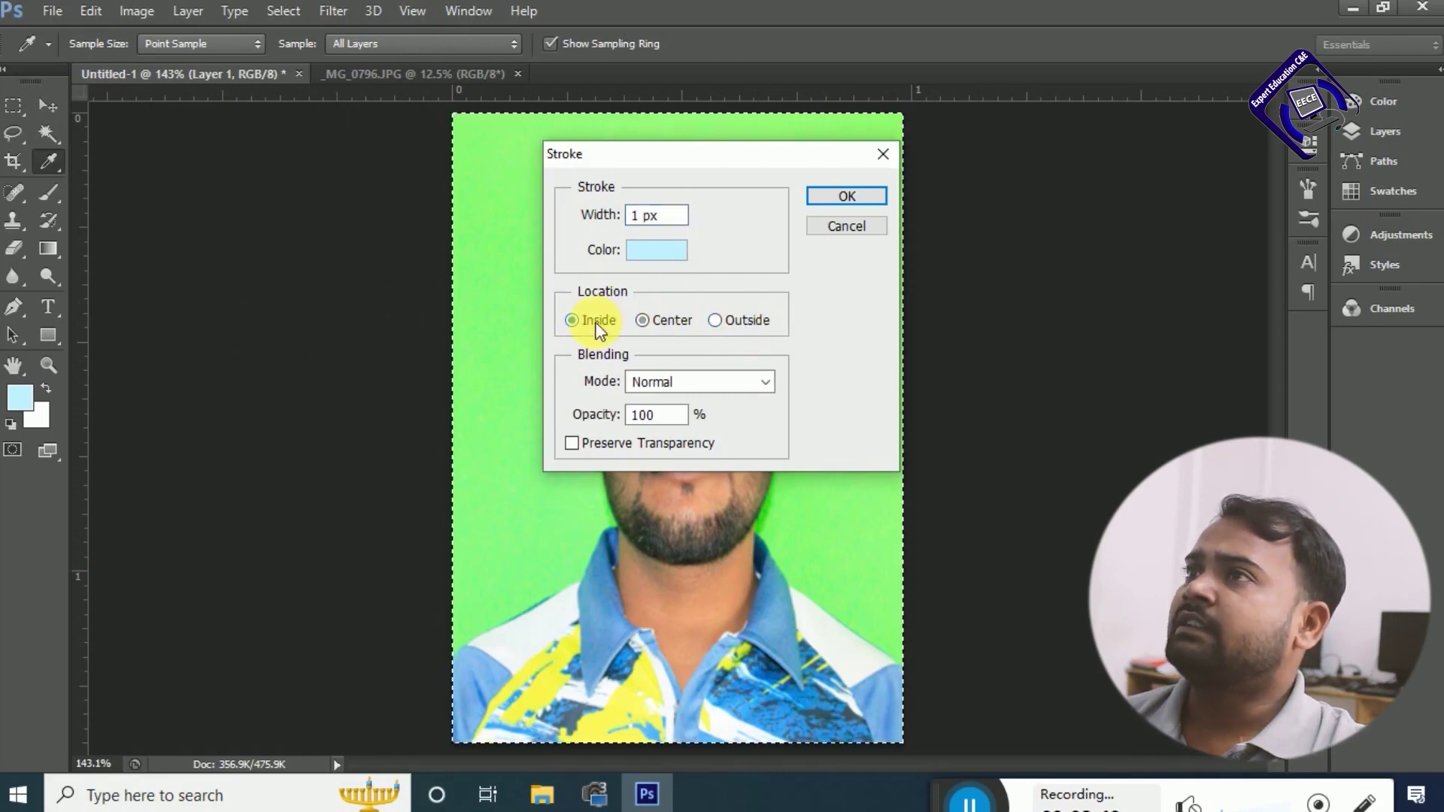
{"action": "left_click", "coordinate": [624, 260]}
{"action": "left_click_drag", "start_coordinate": [920, 322], "coordinate": [818, 467]}
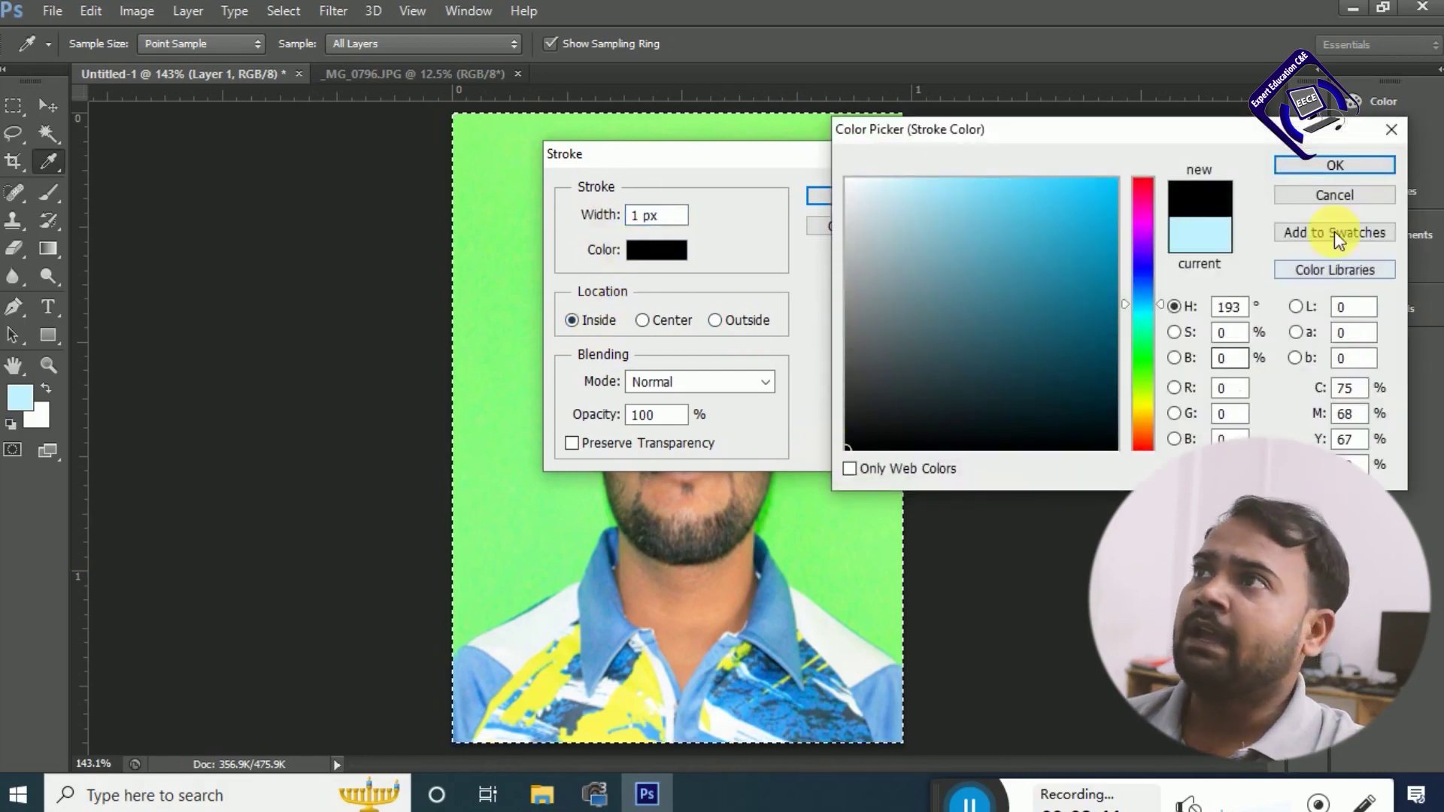
{"action": "left_click", "coordinate": [1327, 166]}
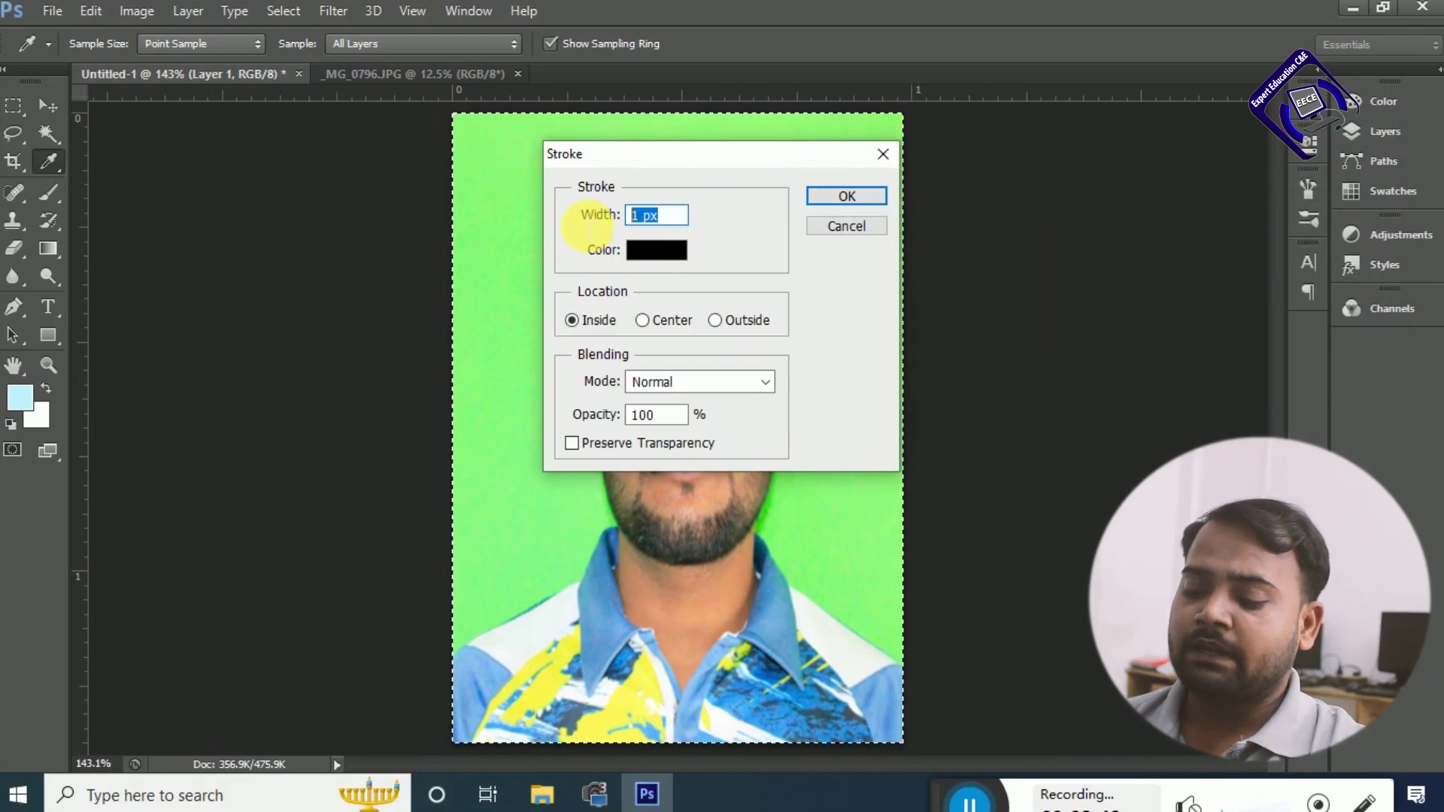
{"action": "type", "text": "7"}
{"action": "key", "text": "Return"}
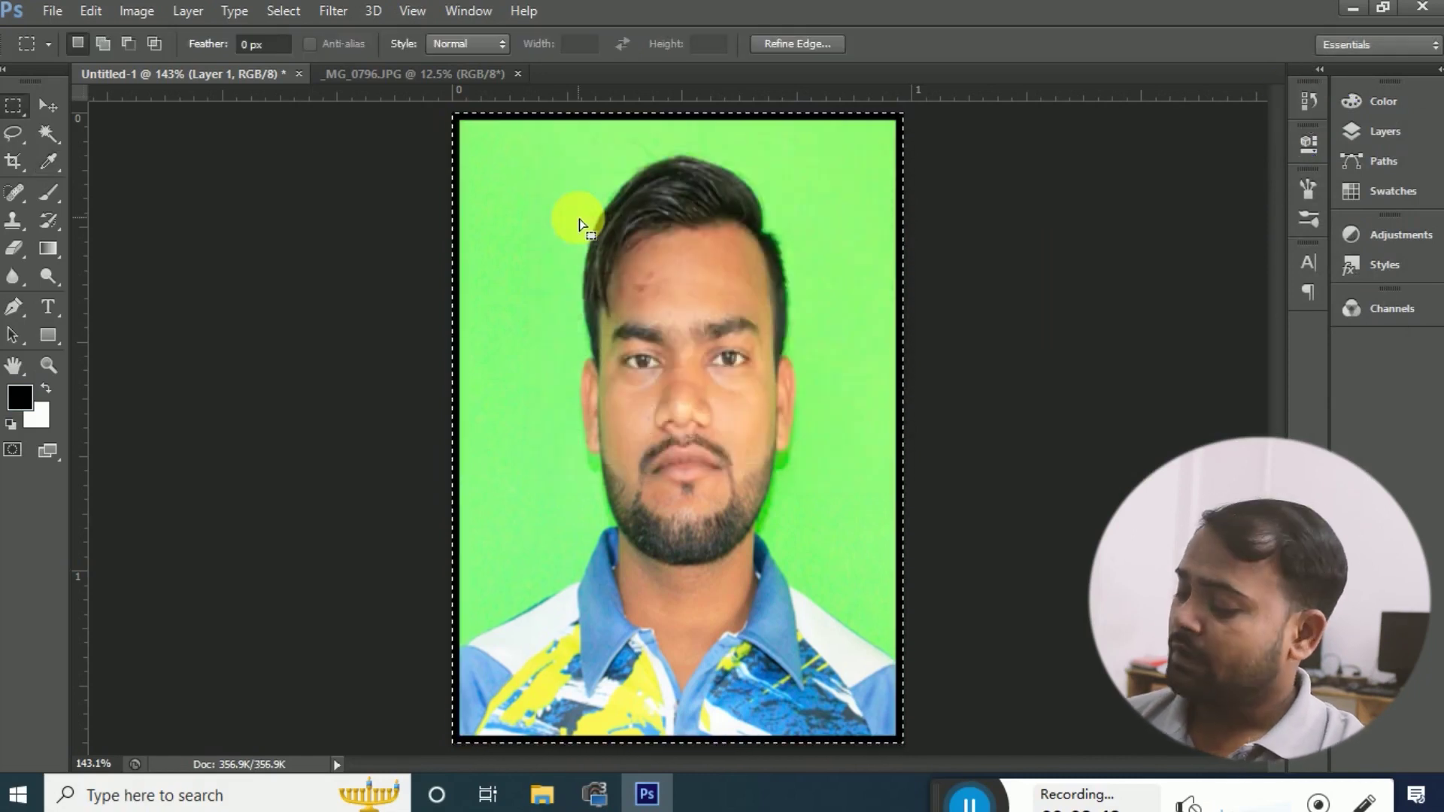
{"action": "left_click", "coordinate": [586, 225]}
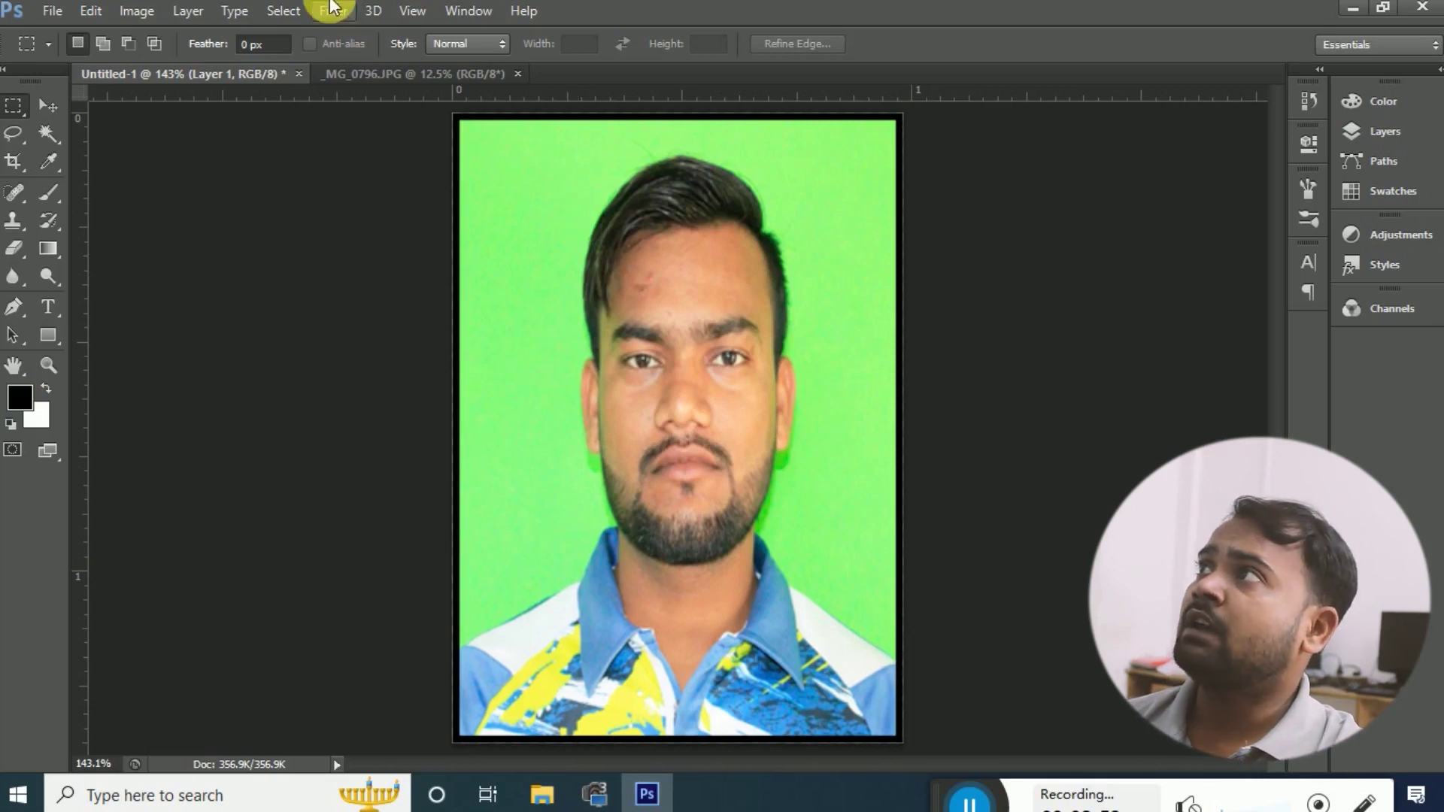
Set Canvas Size to 26.98 × 36.97 mm in millimetres, adding a white margin around the border.
{"action": "left_click", "coordinate": [138, 10]}
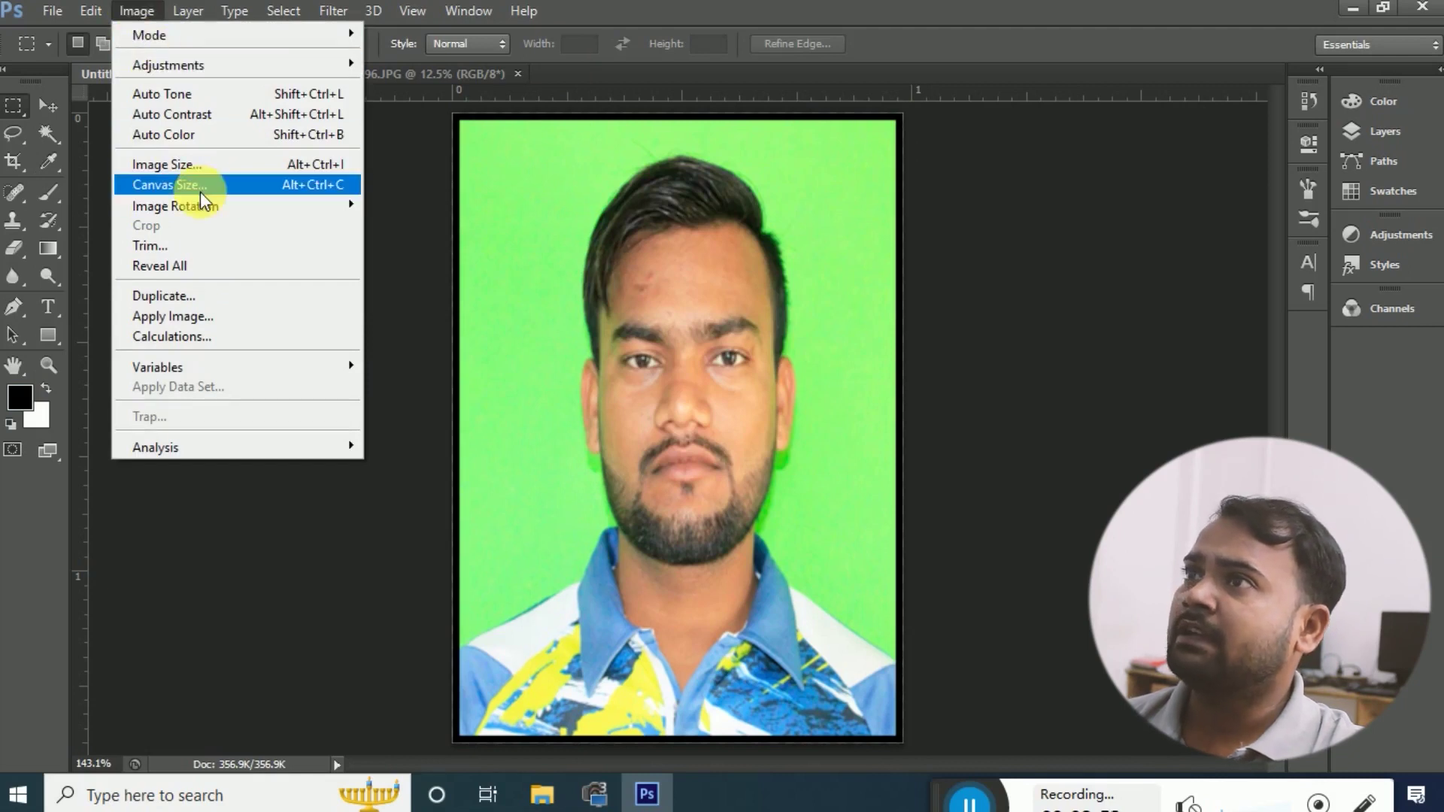
{"action": "left_click", "coordinate": [201, 197]}
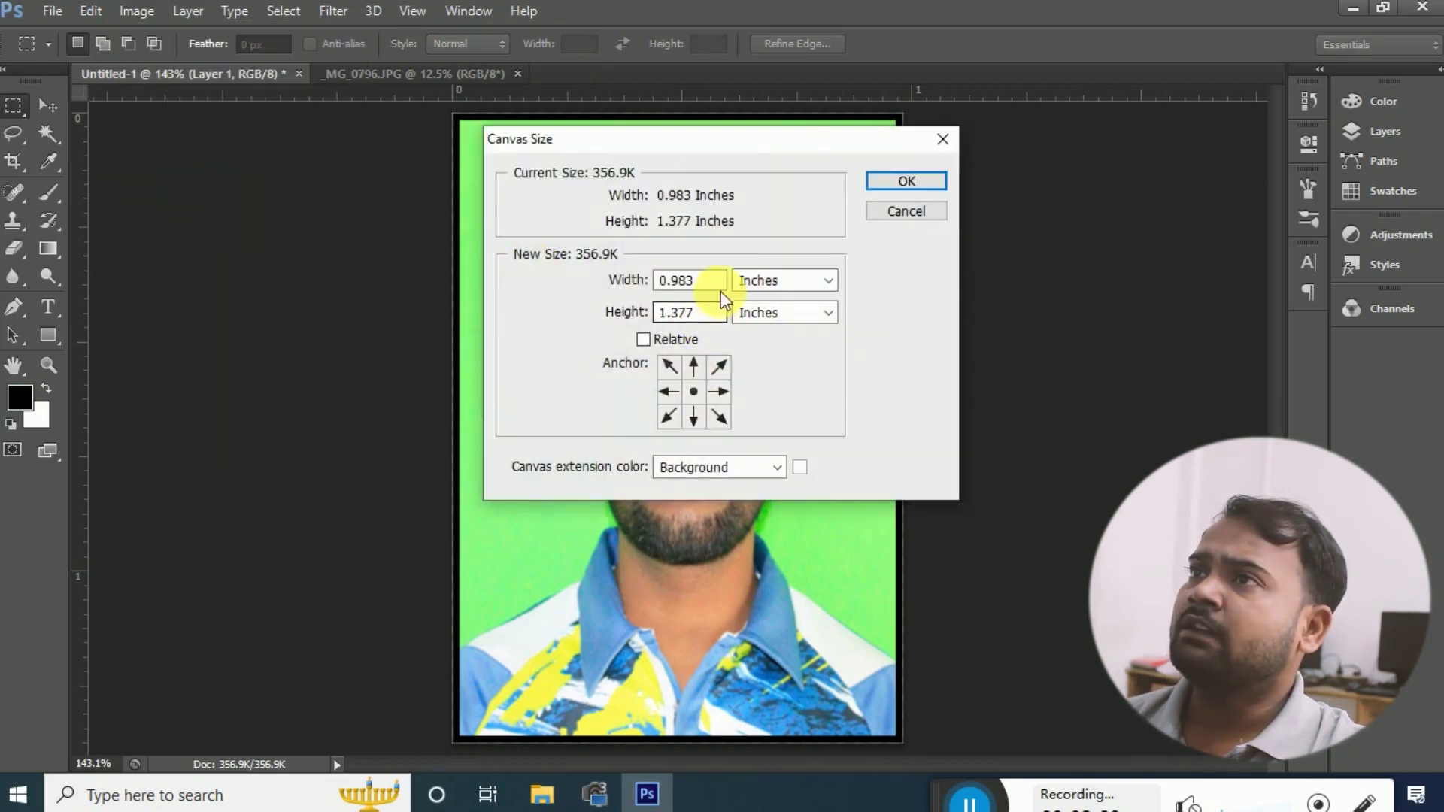
{"action": "left_click", "coordinate": [828, 281]}
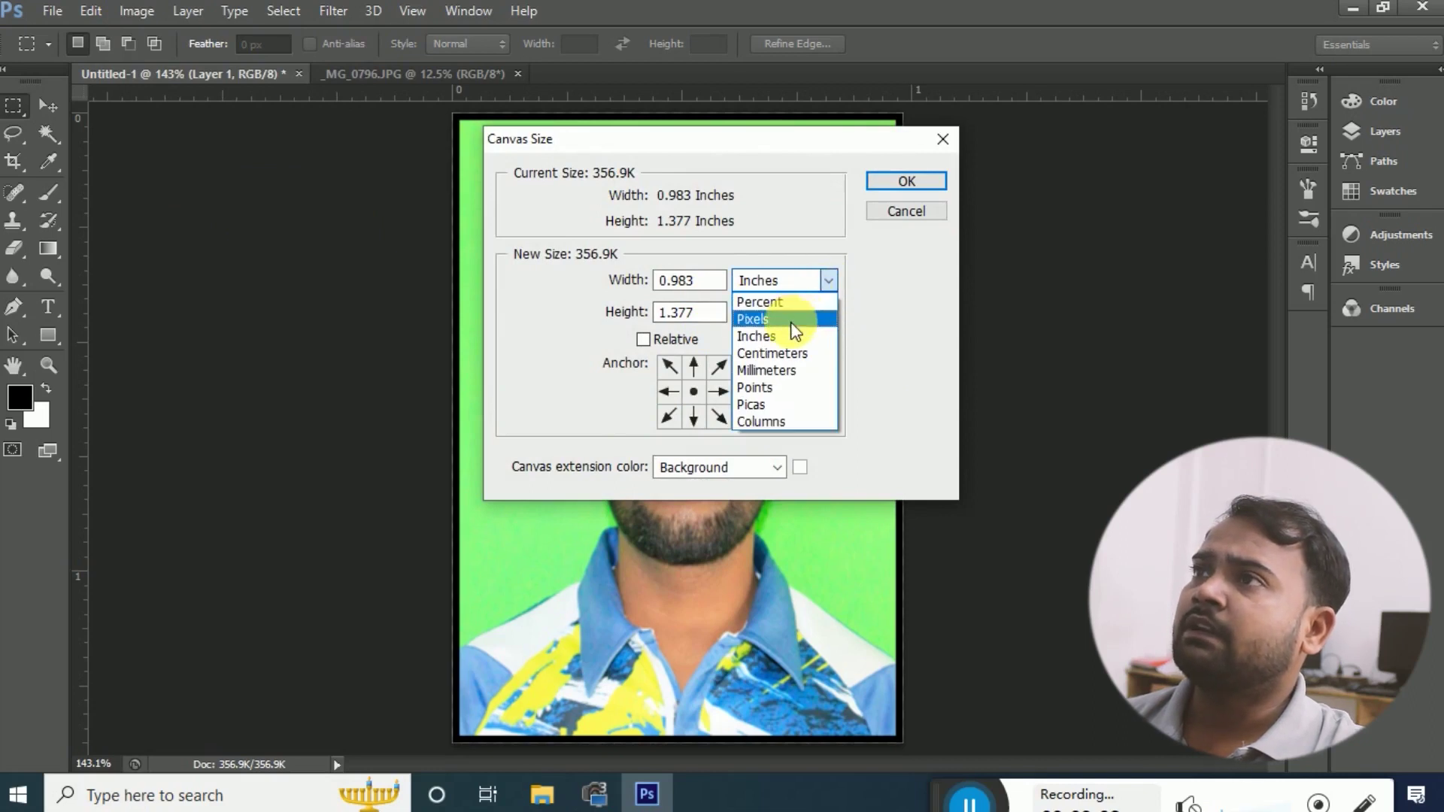
{"action": "left_click", "coordinate": [795, 319]}
{"action": "left_click", "coordinate": [830, 286]}
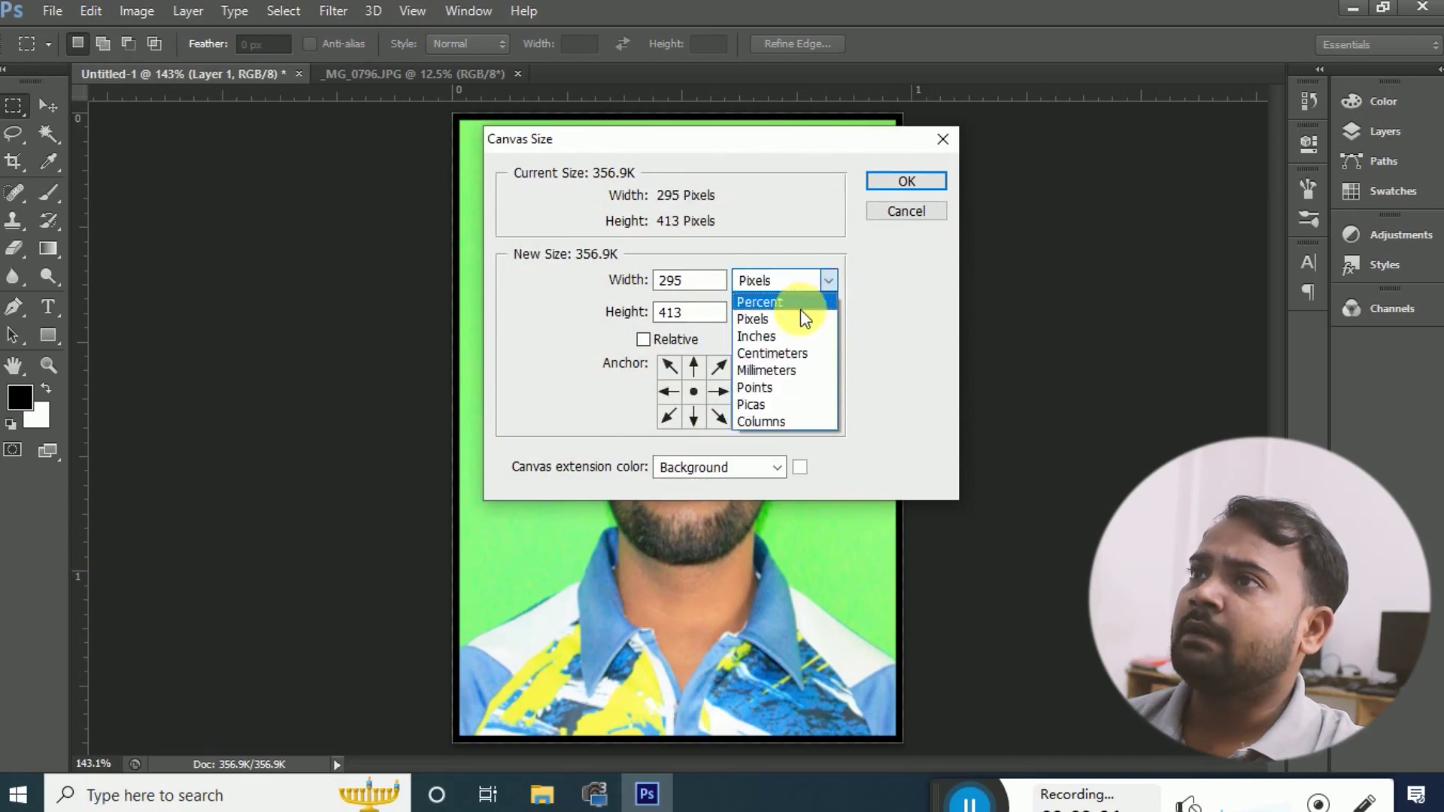
{"action": "left_click", "coordinate": [787, 366]}
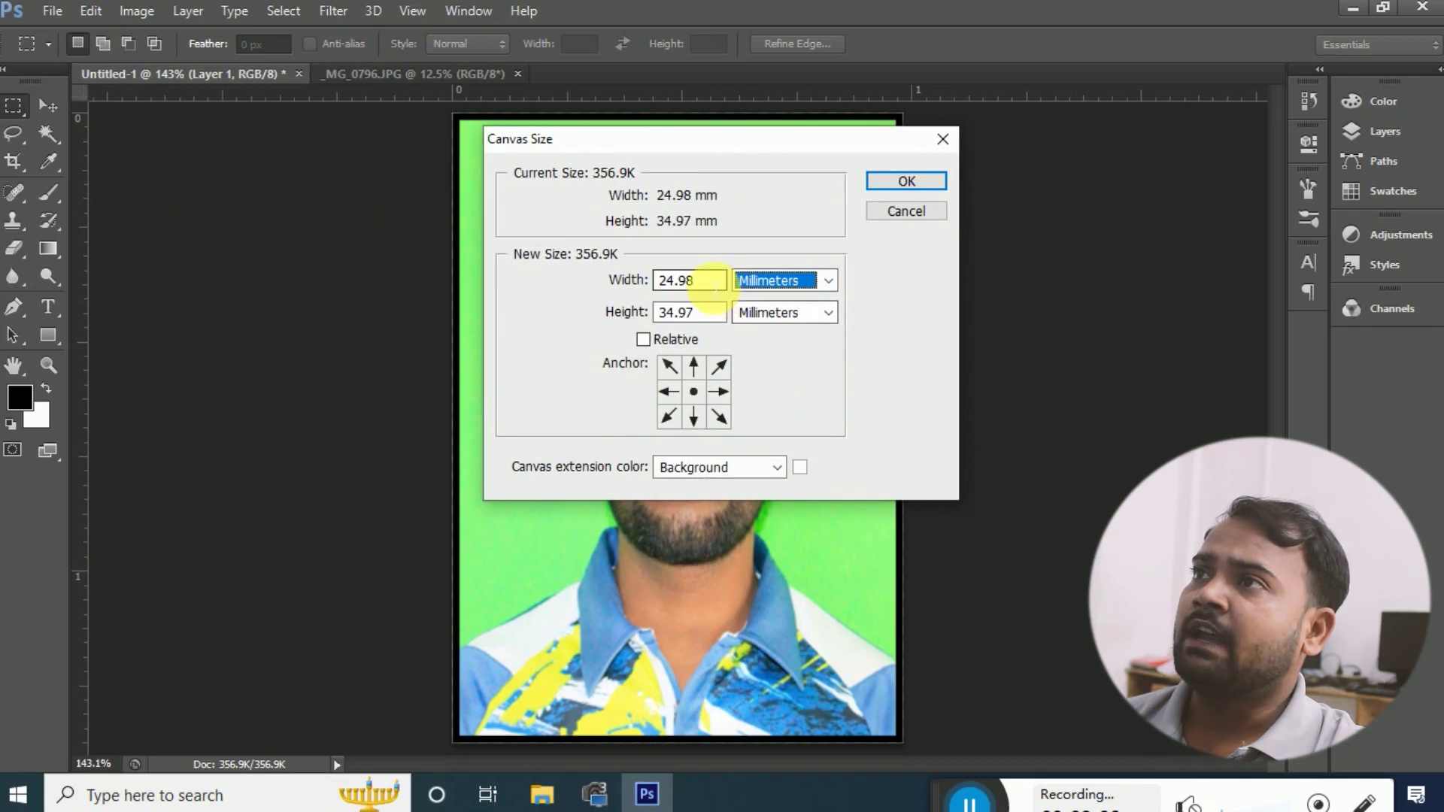
{"action": "left_click", "coordinate": [675, 281]}
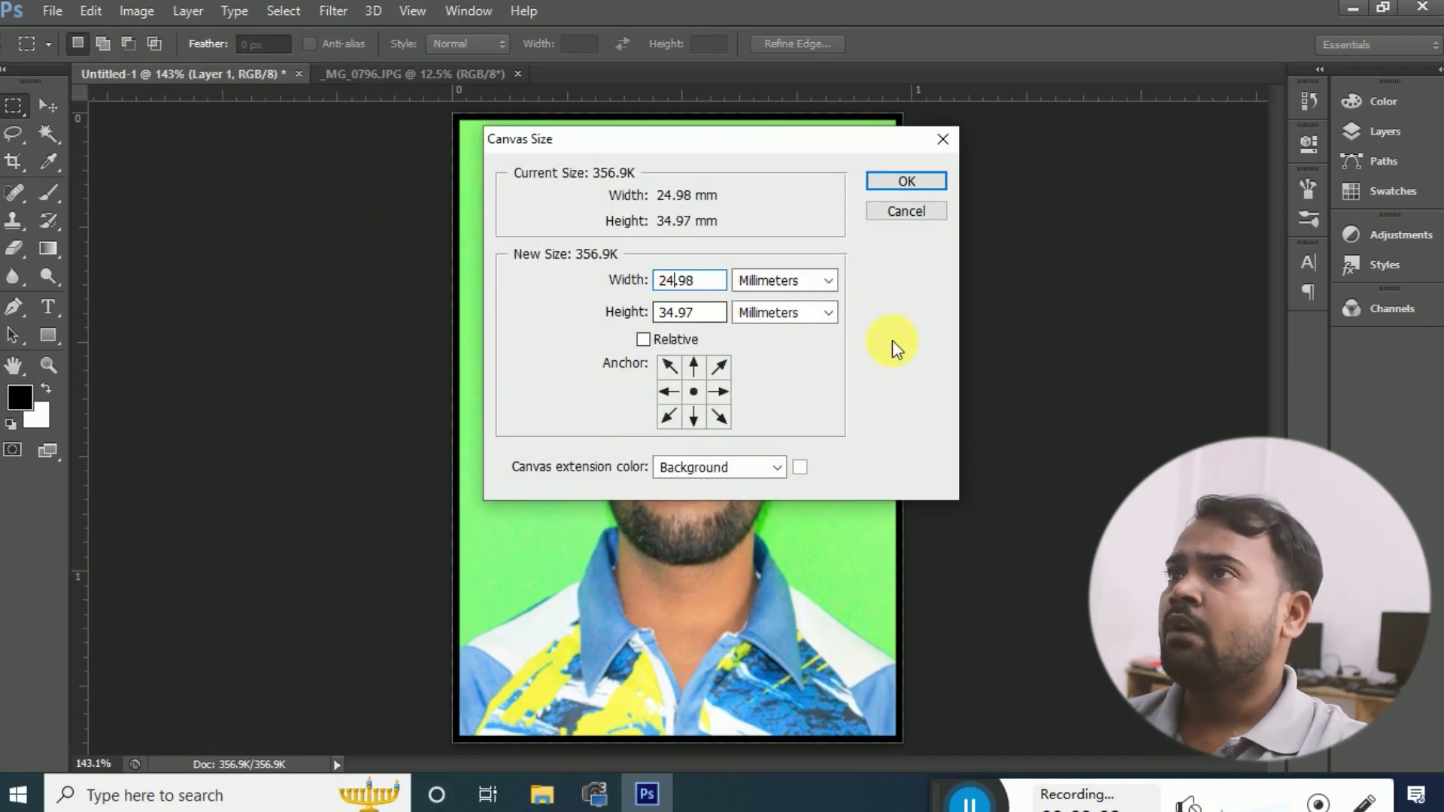
{"action": "key", "text": "BackSpace"}
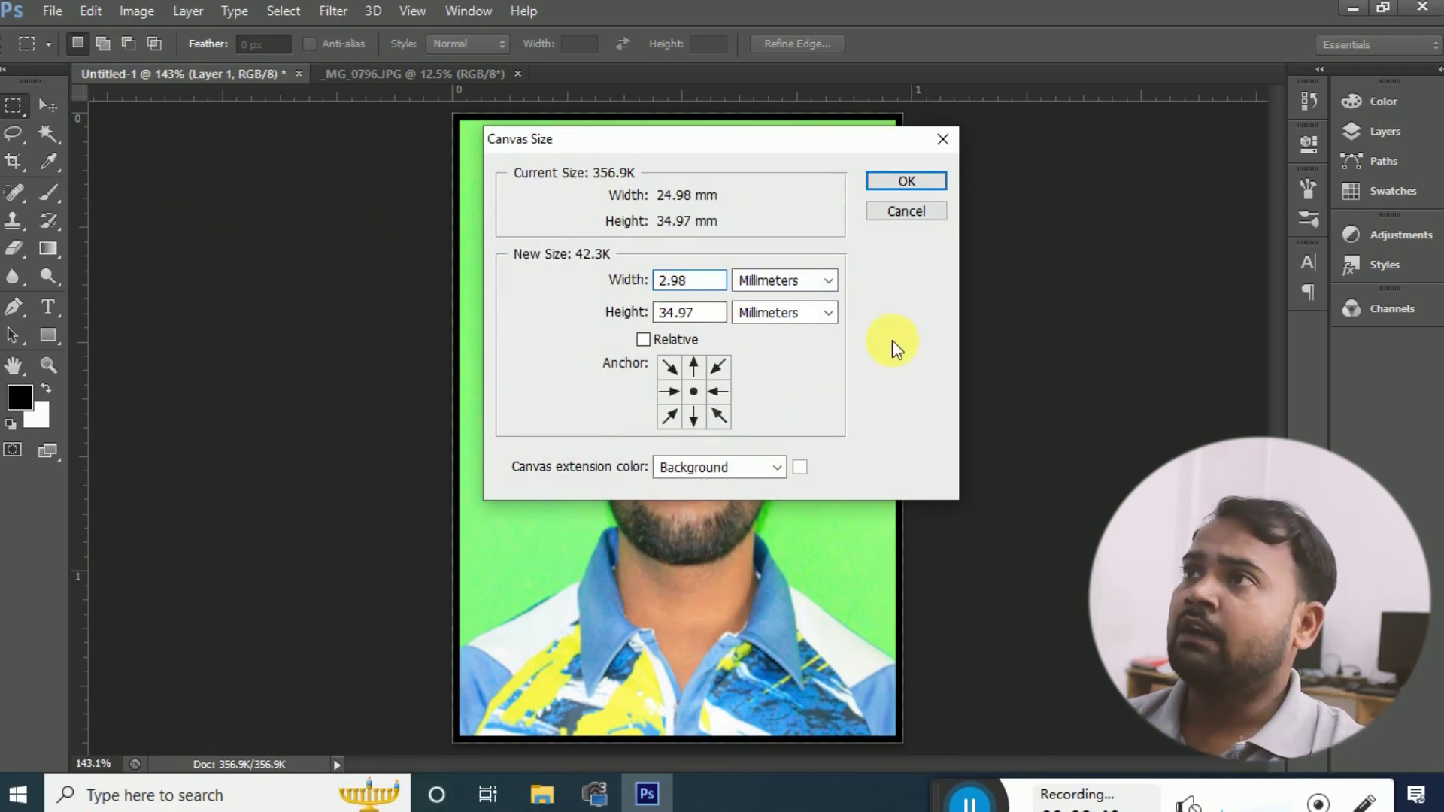
{"action": "type", "text": "6"}
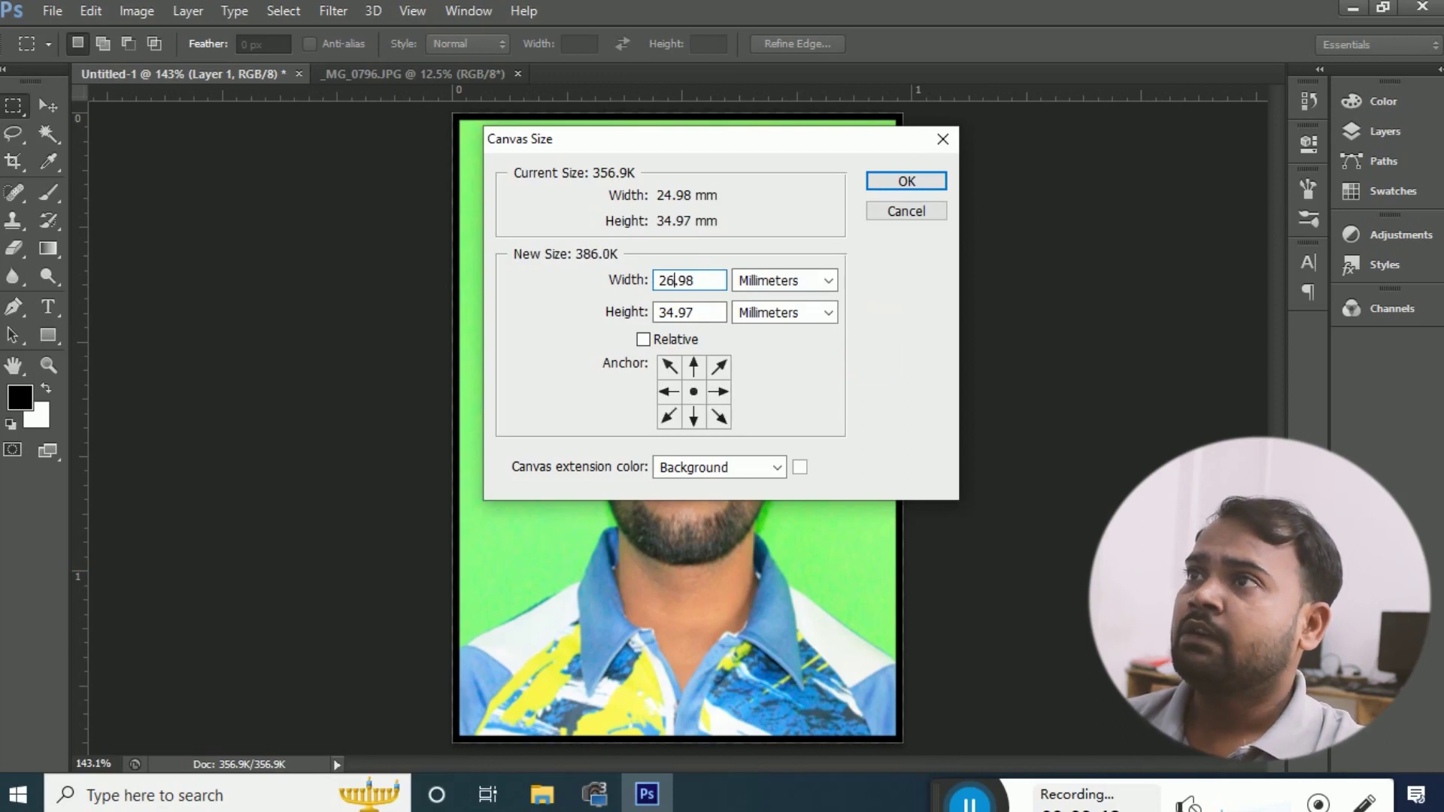
{"action": "left_click", "coordinate": [674, 313]}
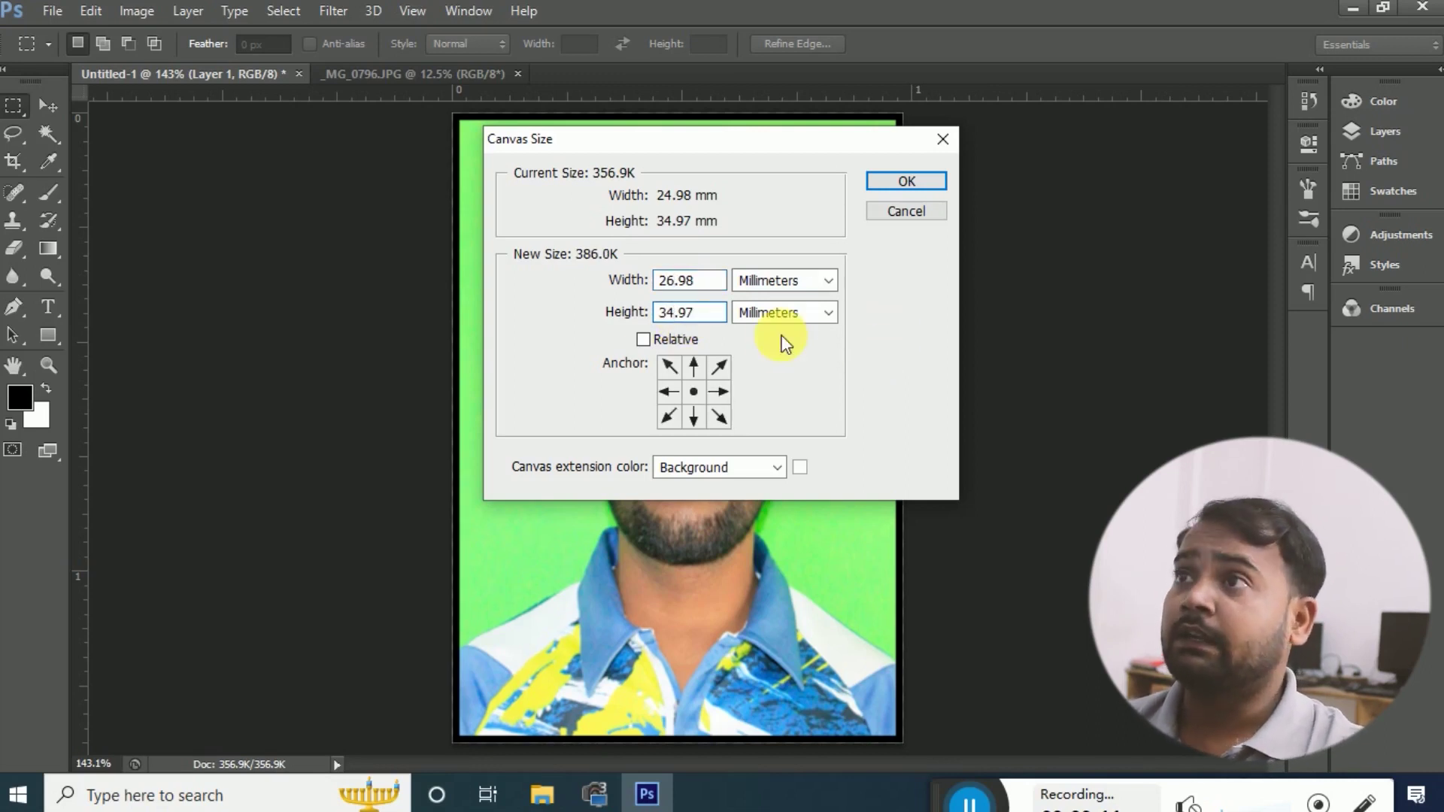
{"action": "type", "text": "6"}
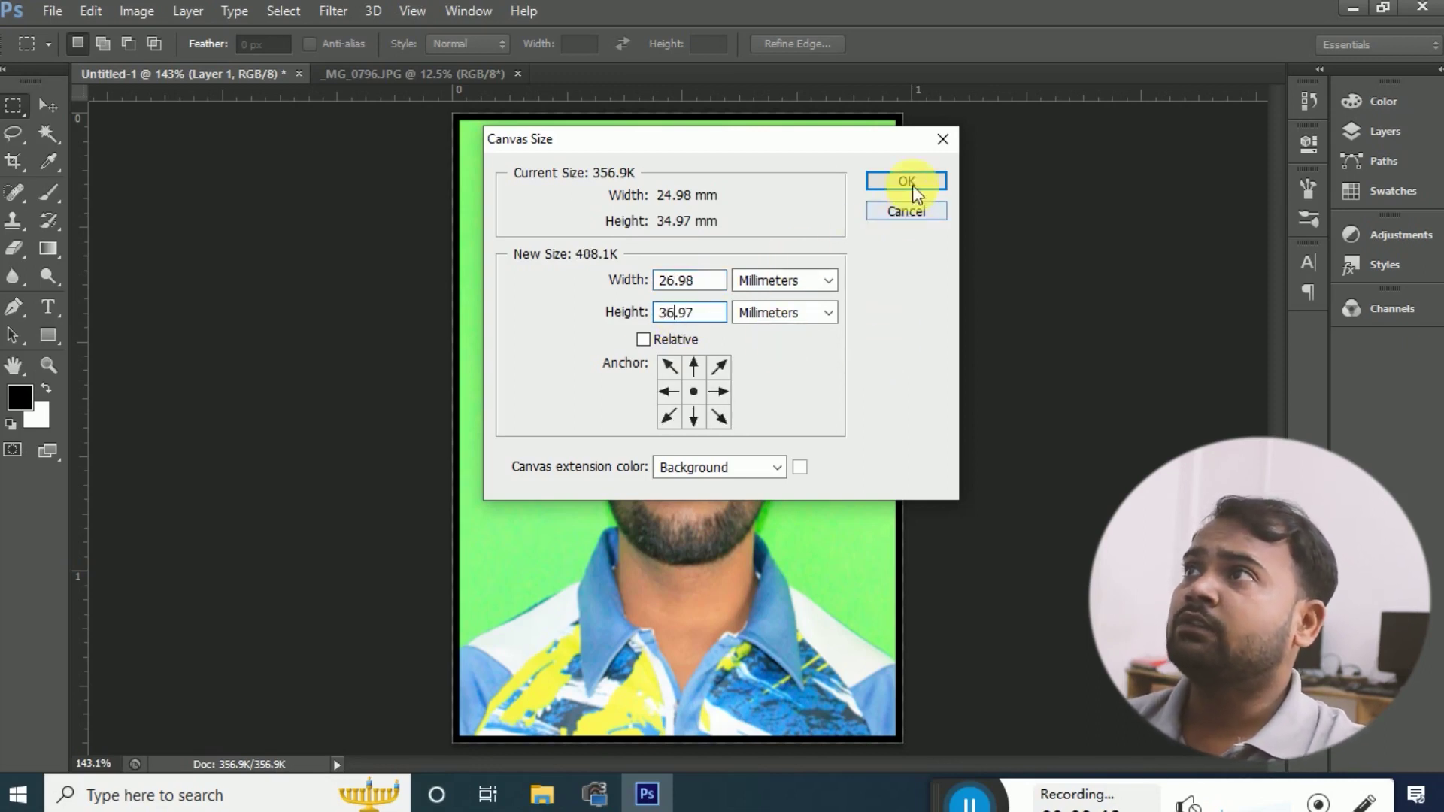
{"action": "left_click", "coordinate": [907, 183]}
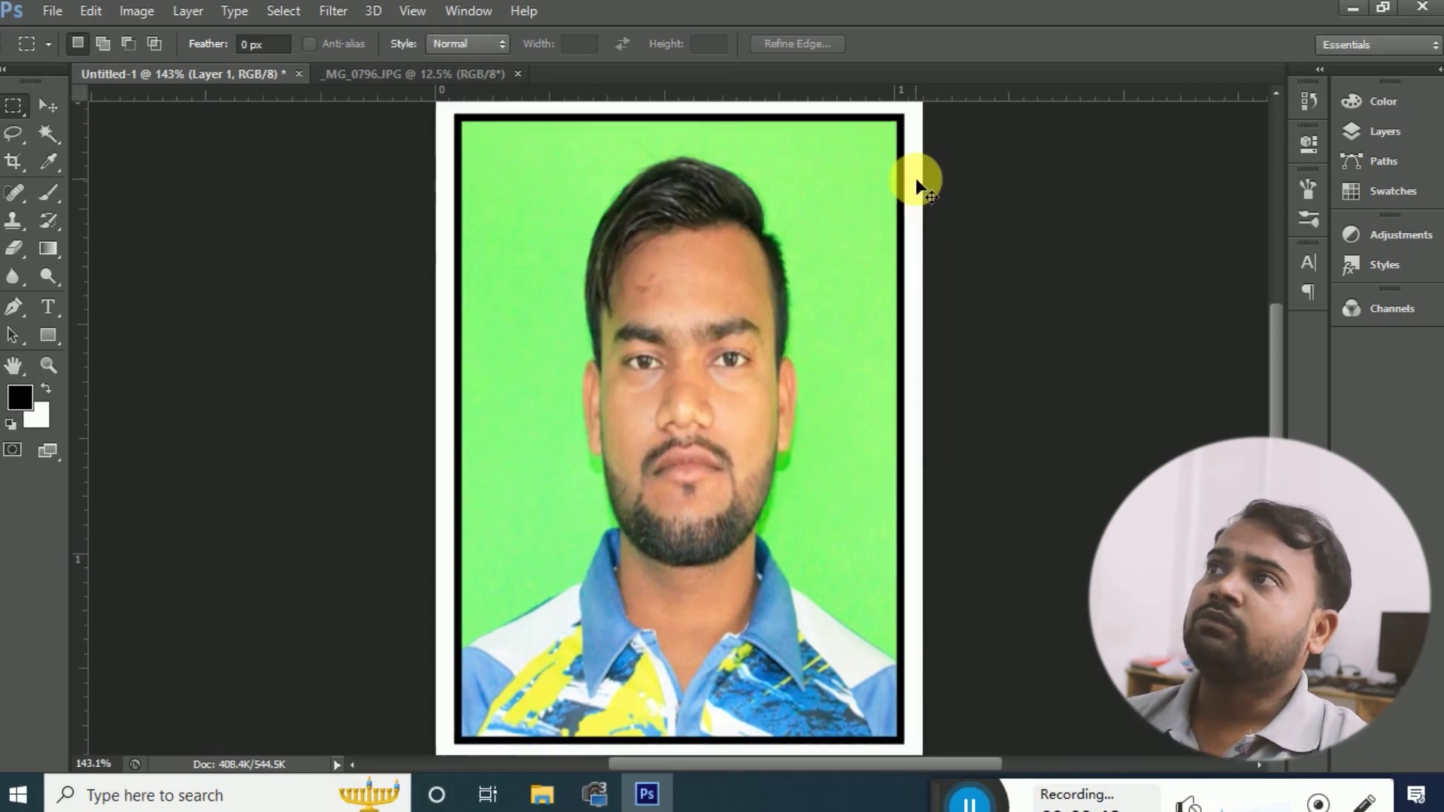
{"action": "scroll", "coordinate": [918, 183], "scroll_direction": "down", "scroll_amount": 1}
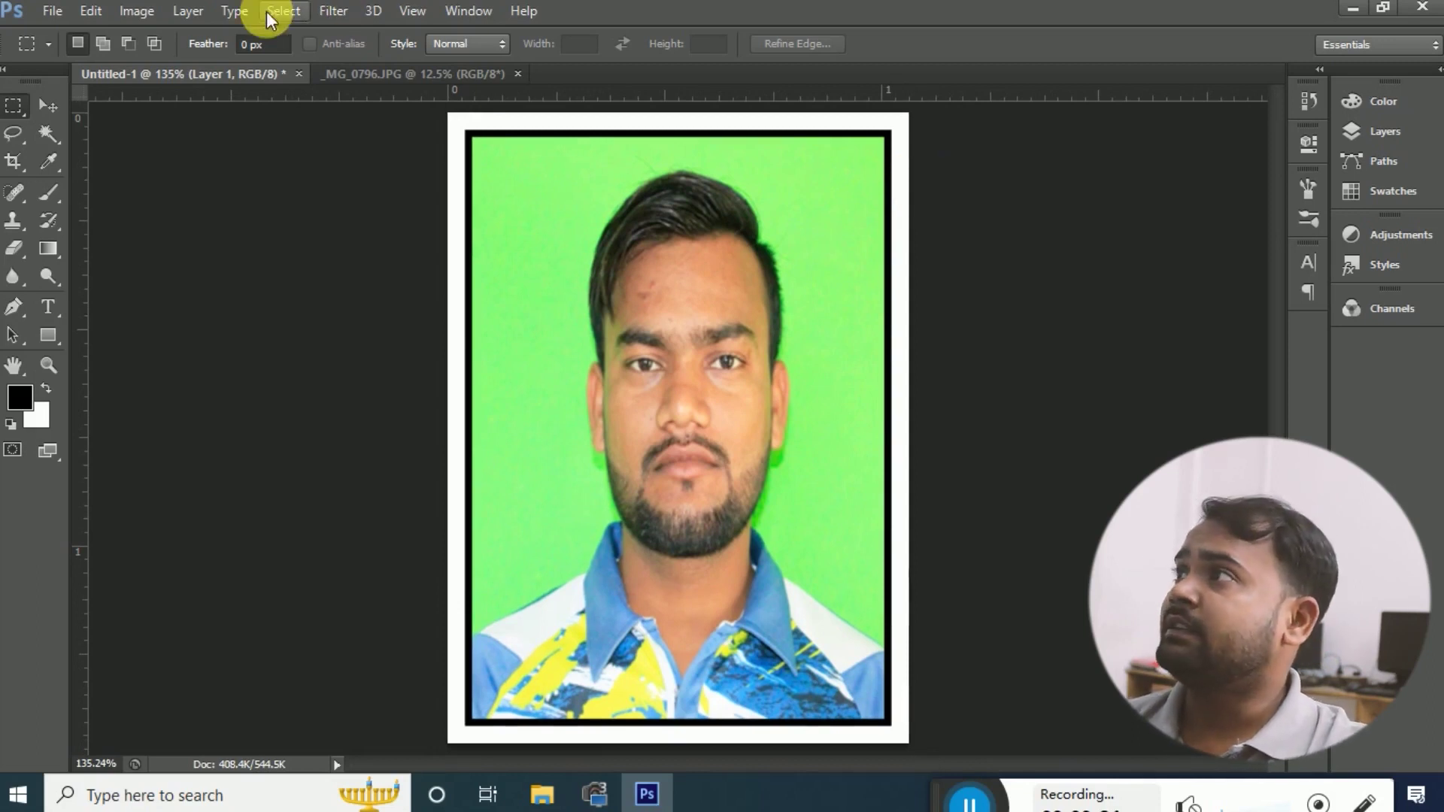
Define the bordered passport photo as a pattern named 5152.
{"action": "left_click", "coordinate": [91, 10]}
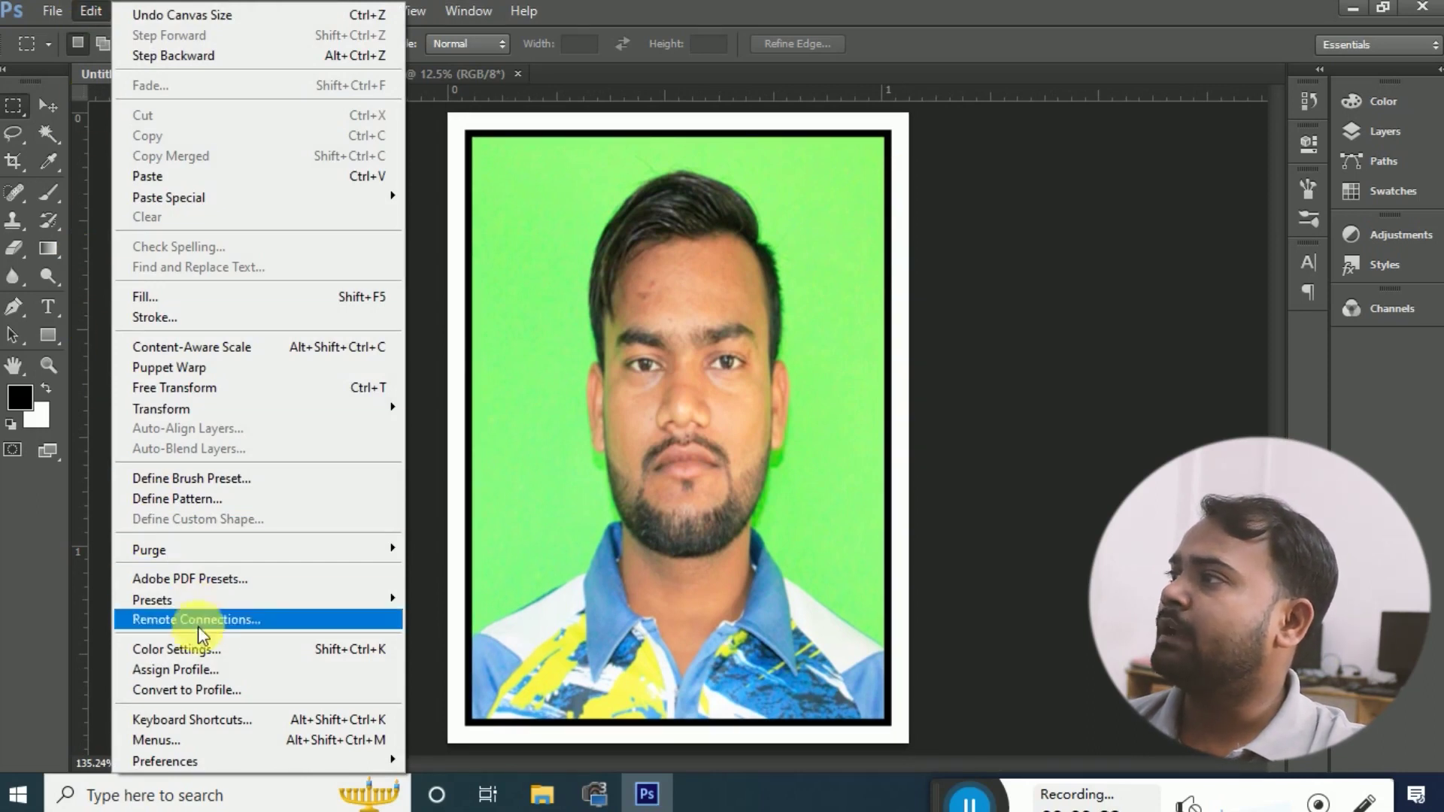
{"action": "left_click", "coordinate": [194, 501]}
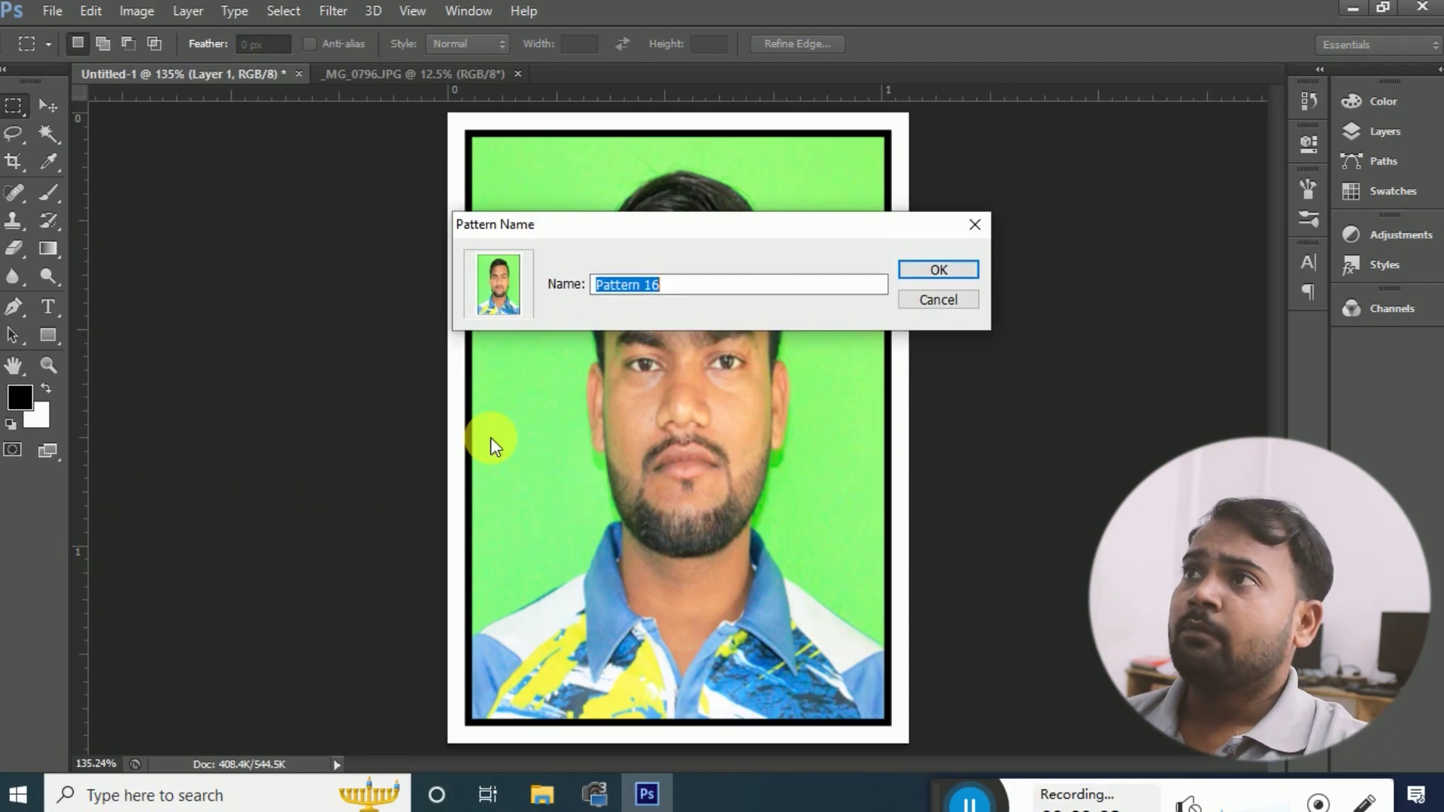
{"action": "type", "text": "5152"}
{"action": "key", "text": "Return"}
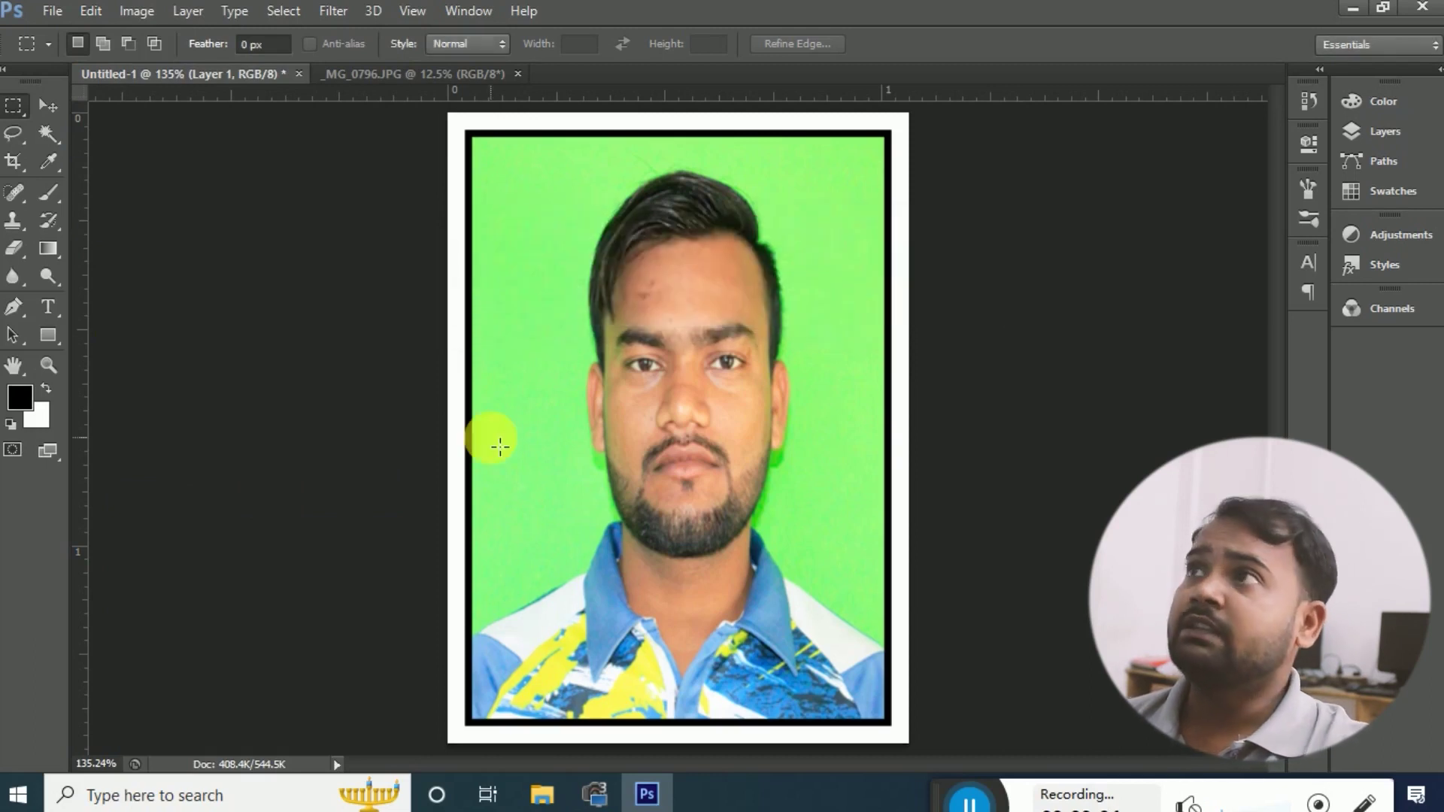
Create Untitled-2 in inches: width 8.5, height 11.29, resolution 300 pixels/inch.
{"action": "left_click", "coordinate": [52, 10]}
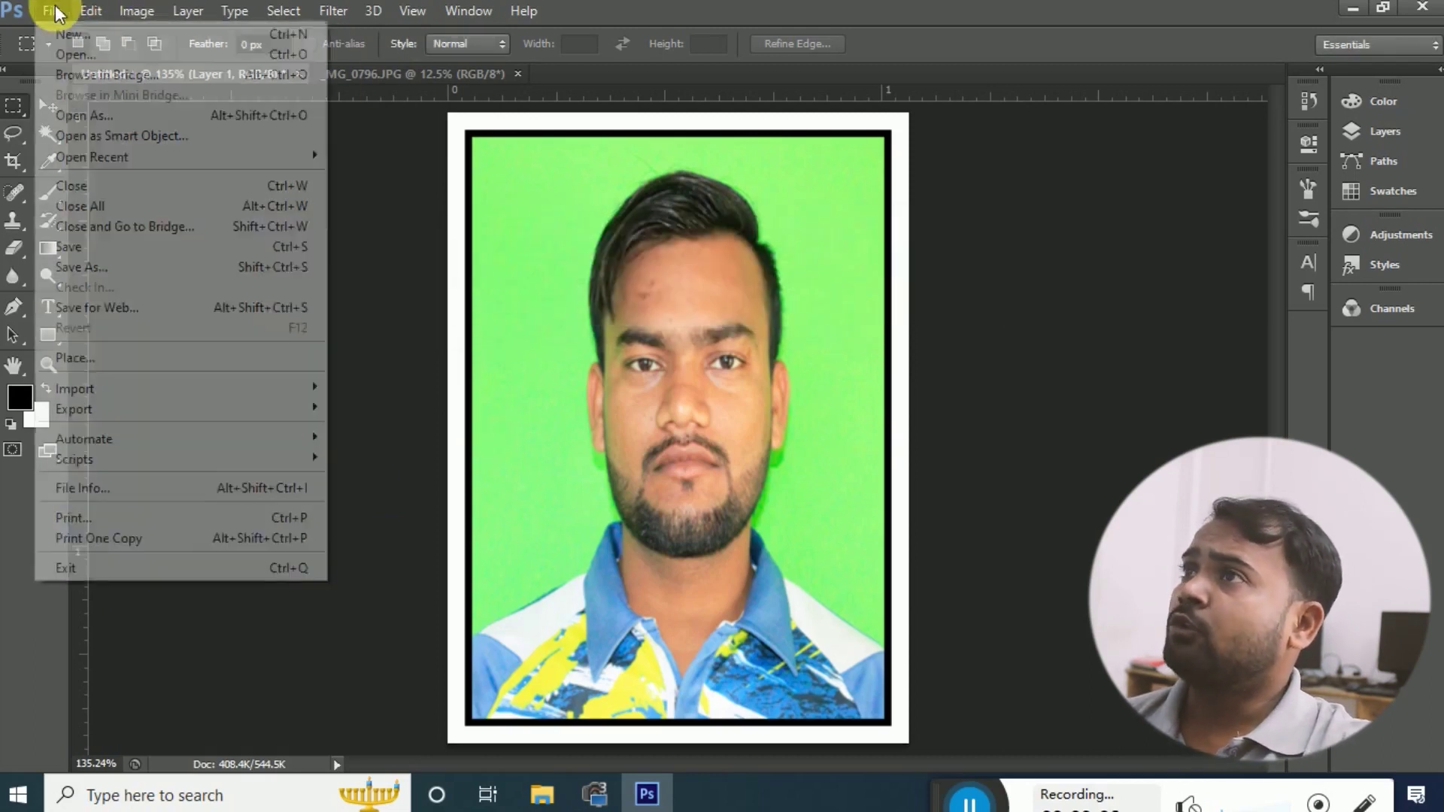
{"action": "left_click", "coordinate": [66, 34]}
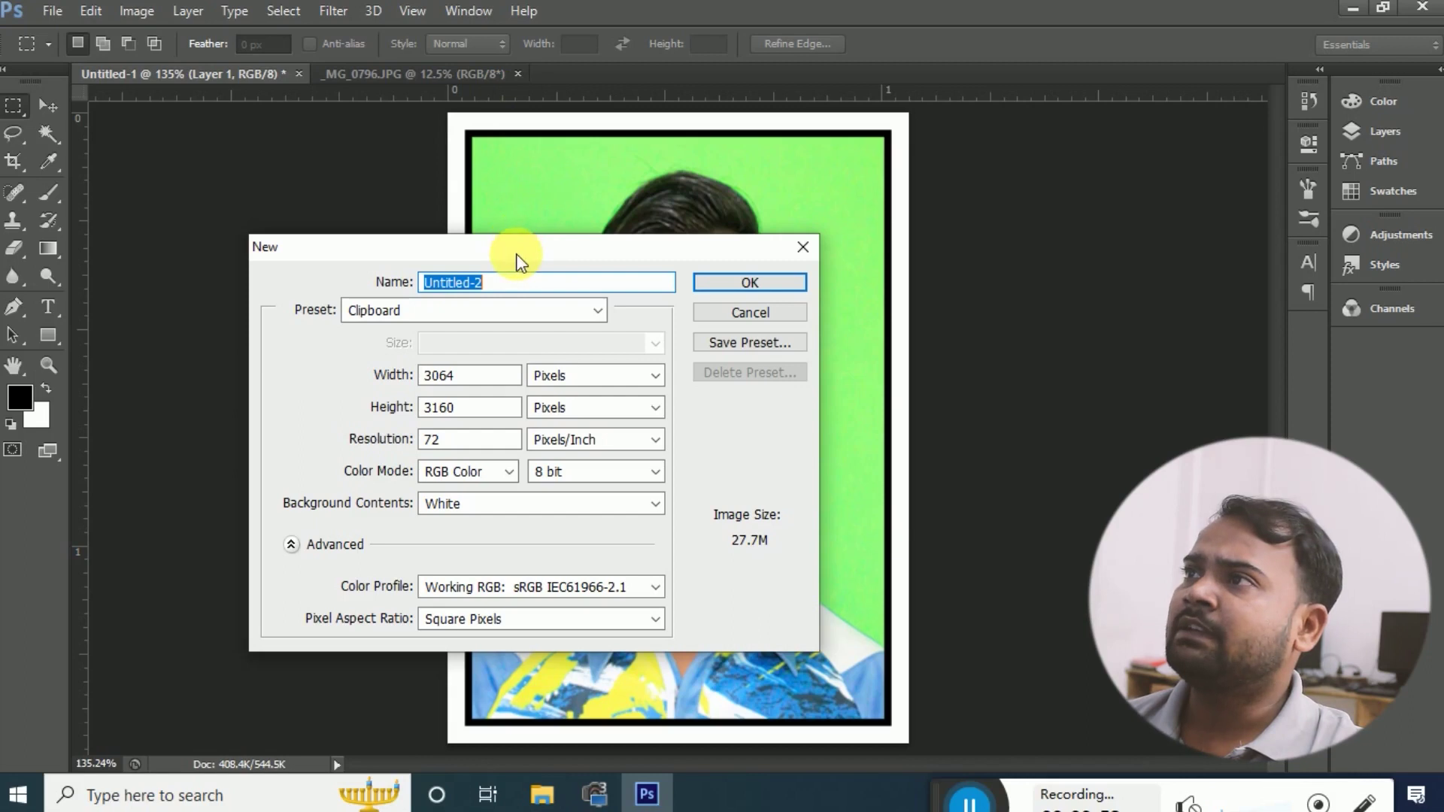
{"action": "left_click_drag", "start_coordinate": [519, 261], "coordinate": [632, 292]}
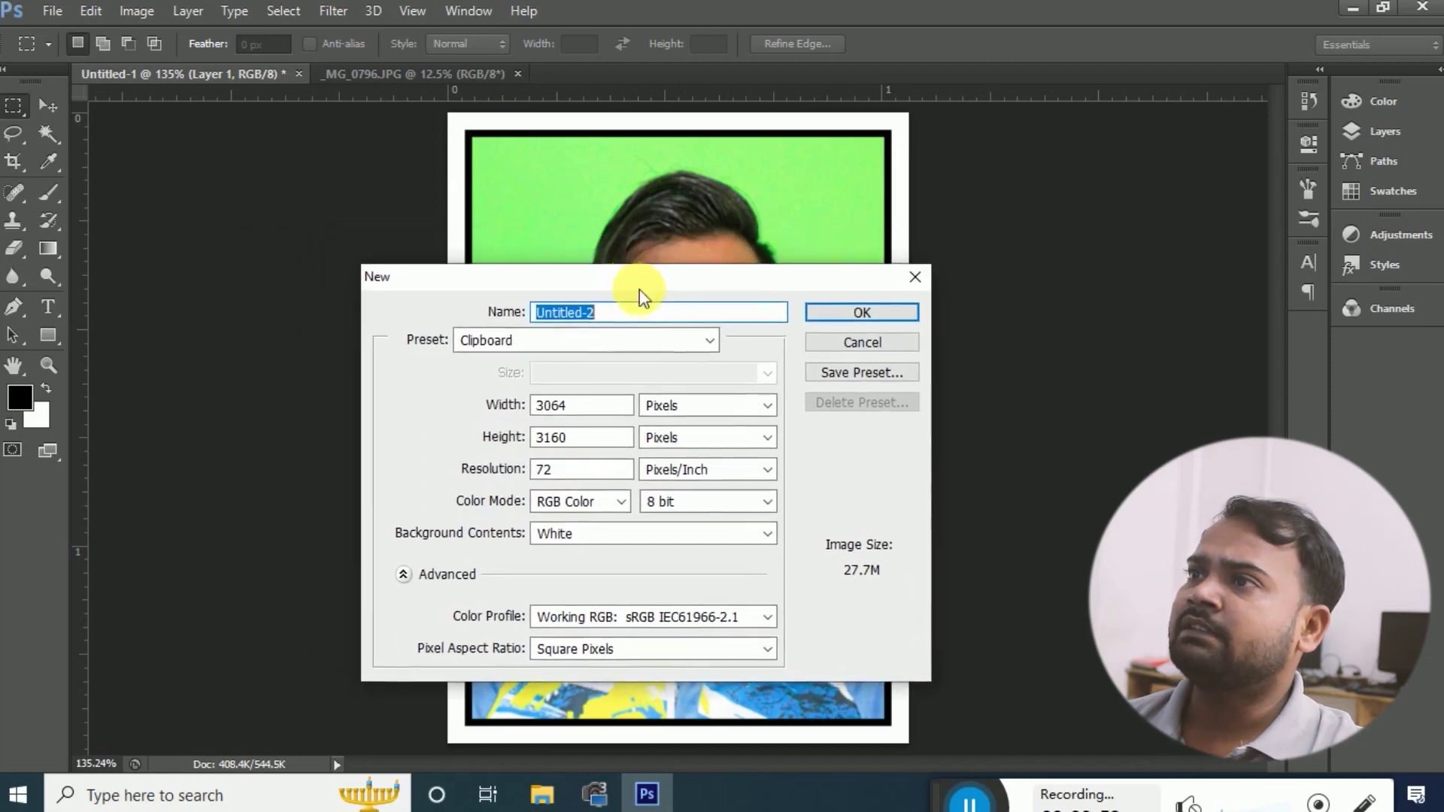
{"action": "left_click", "coordinate": [743, 406]}
{"action": "double_click", "coordinate": [576, 405]}
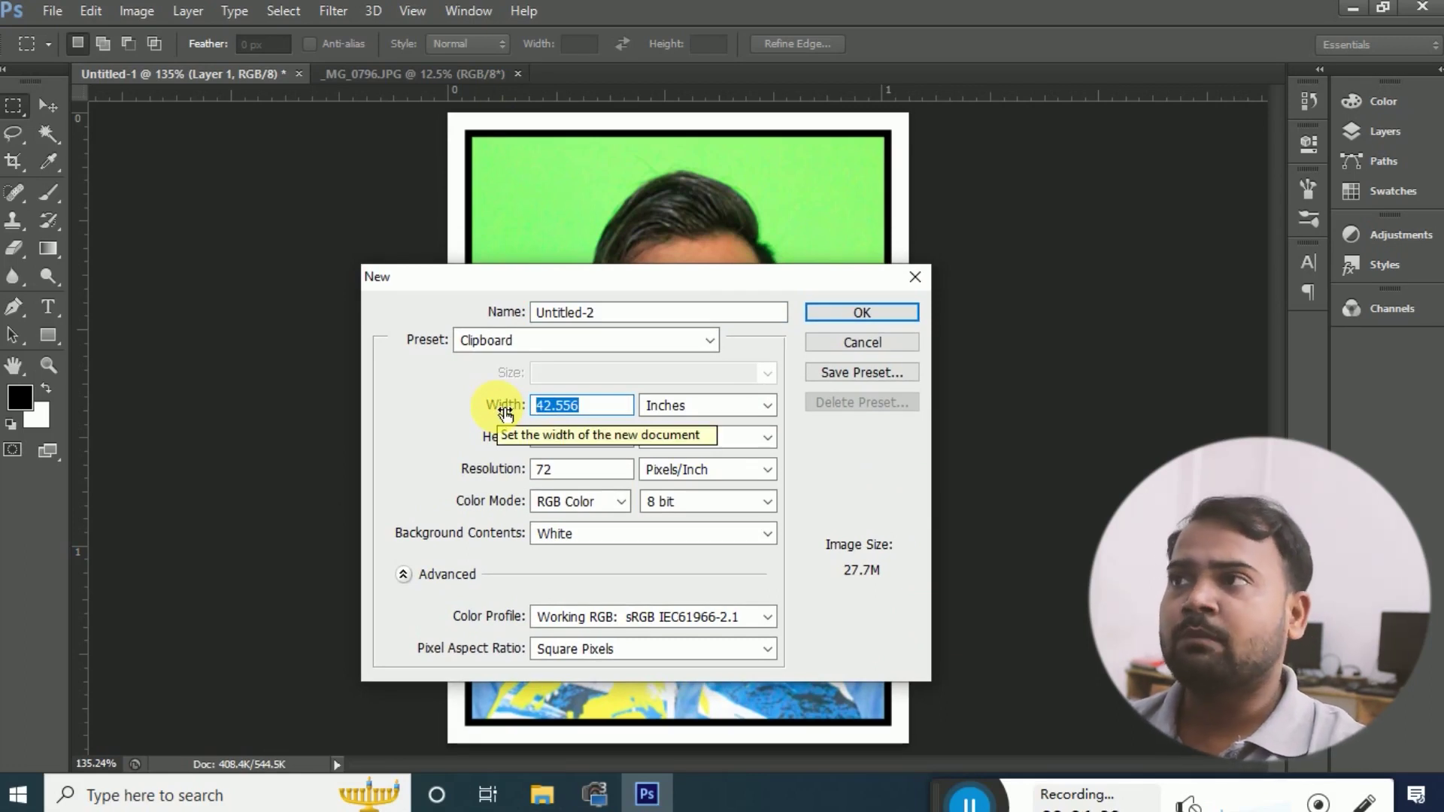
{"action": "type", "text": "8."}
{"action": "key", "text": "Tab"}
{"action": "key", "text": "Tab"}
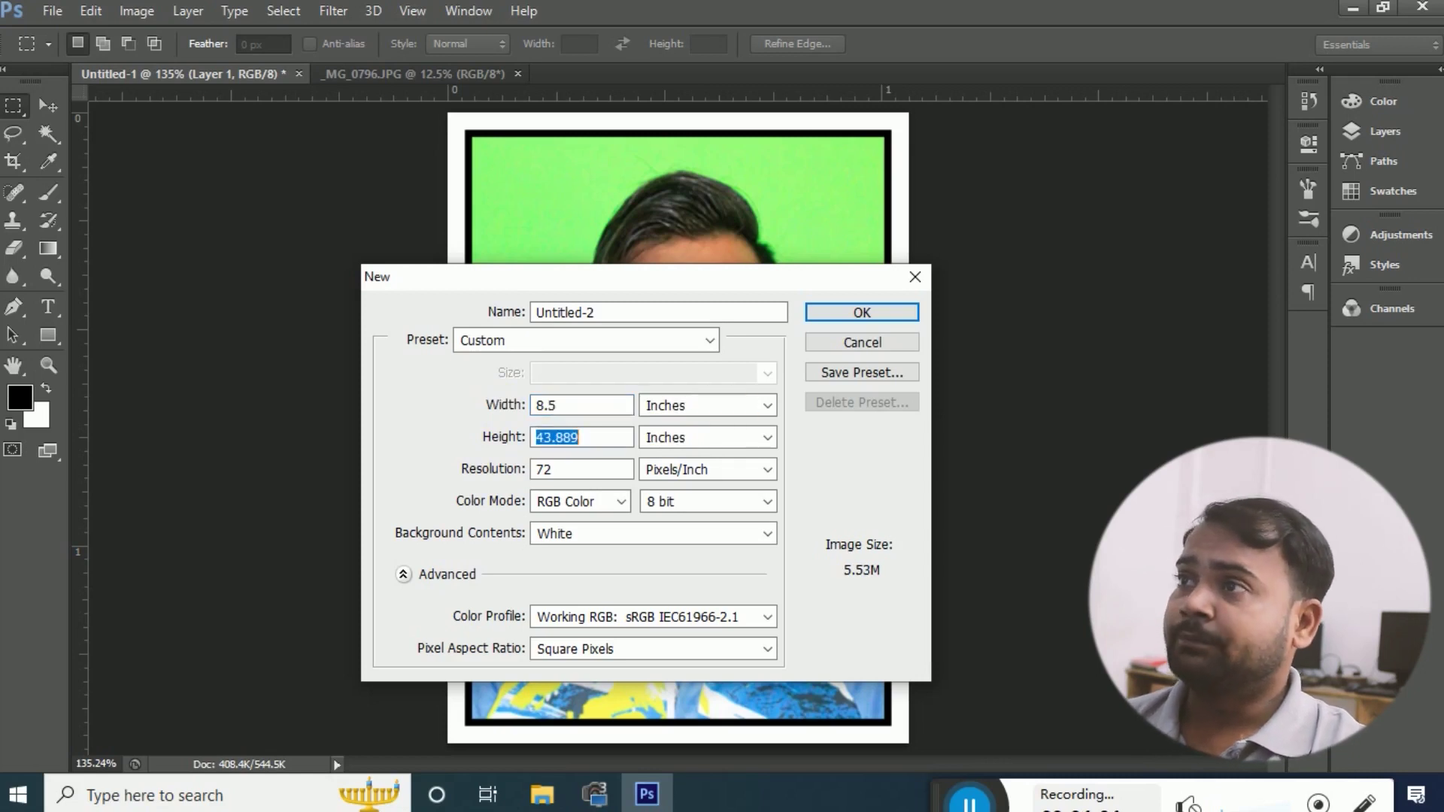
{"action": "type", "text": "1."}
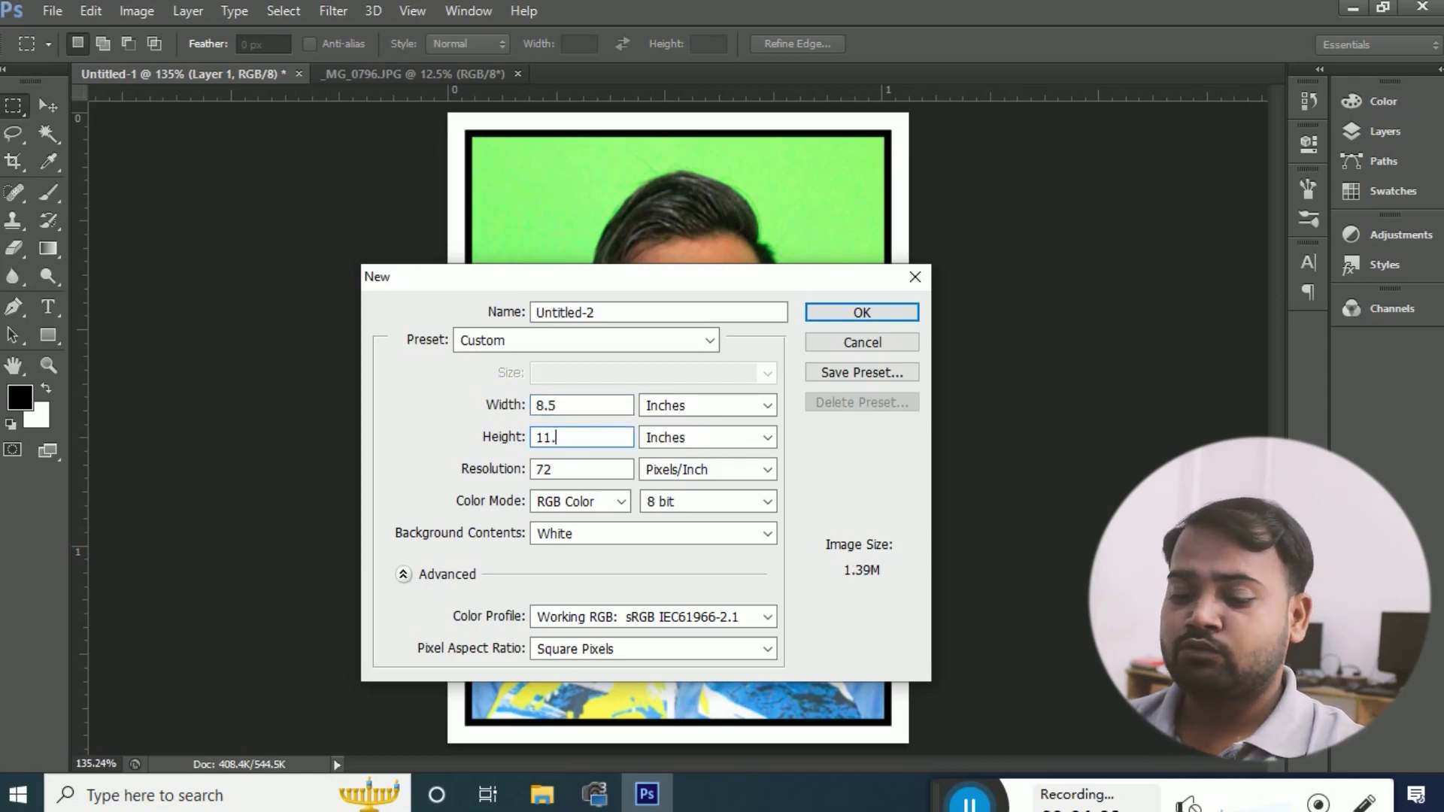
{"action": "type", "text": "29"}
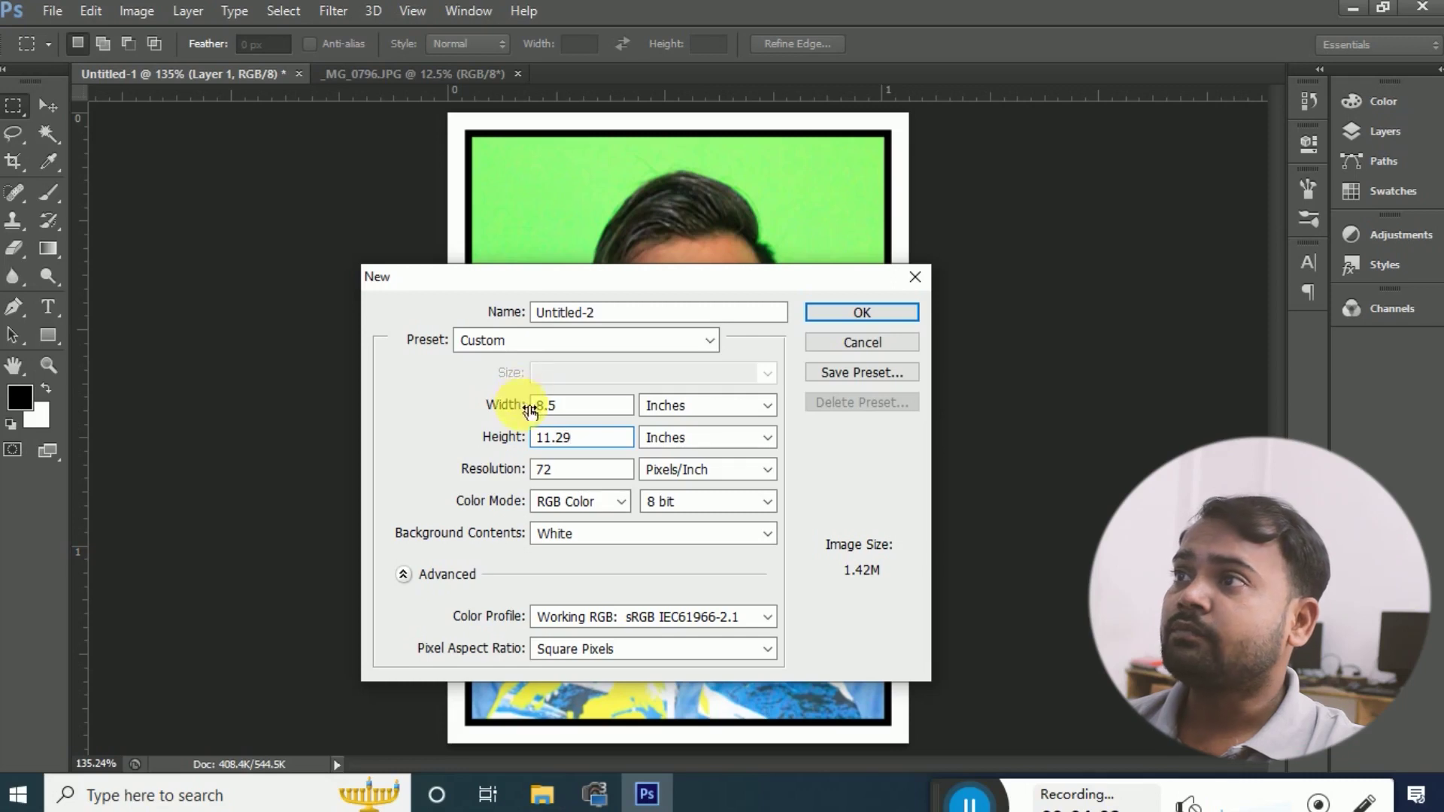
{"action": "key", "text": "Tab"}
{"action": "key", "text": "Tab"}
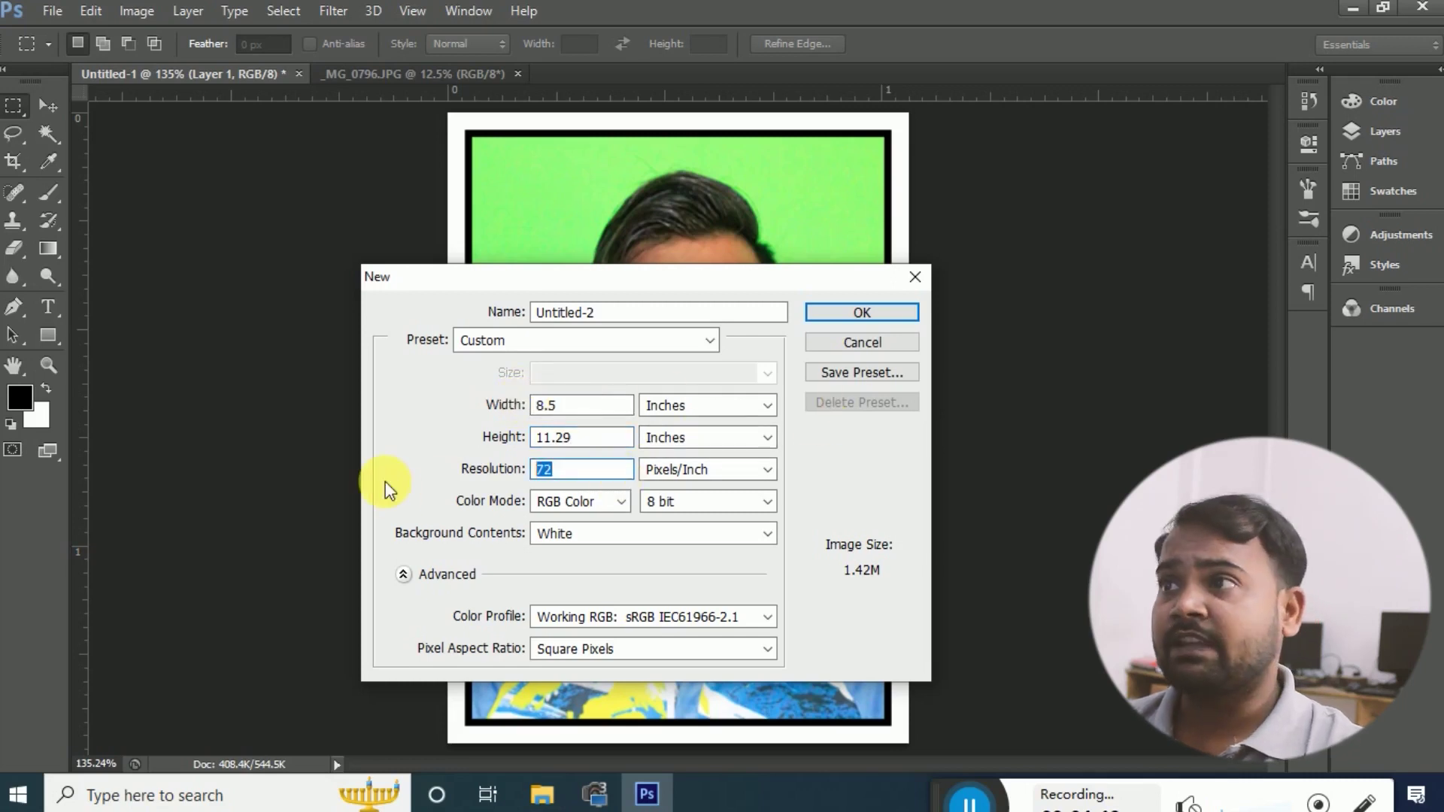
{"action": "type", "text": "300"}
{"action": "key", "text": "Return"}
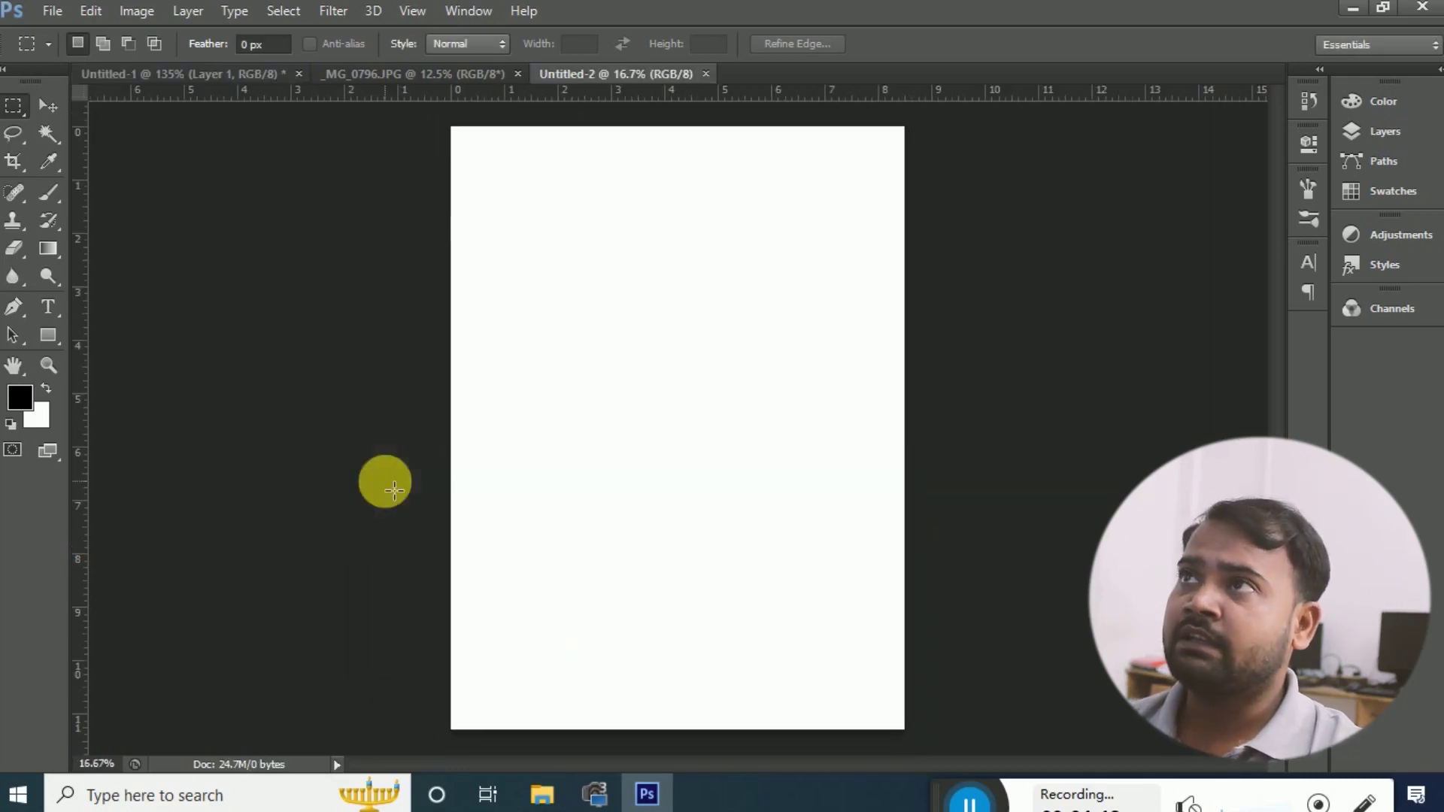
Fill the Untitled-2 page via Edit > Fill, using Pattern with the saved passport-photo custom pattern.
{"action": "key", "text": "ctrl+0"}
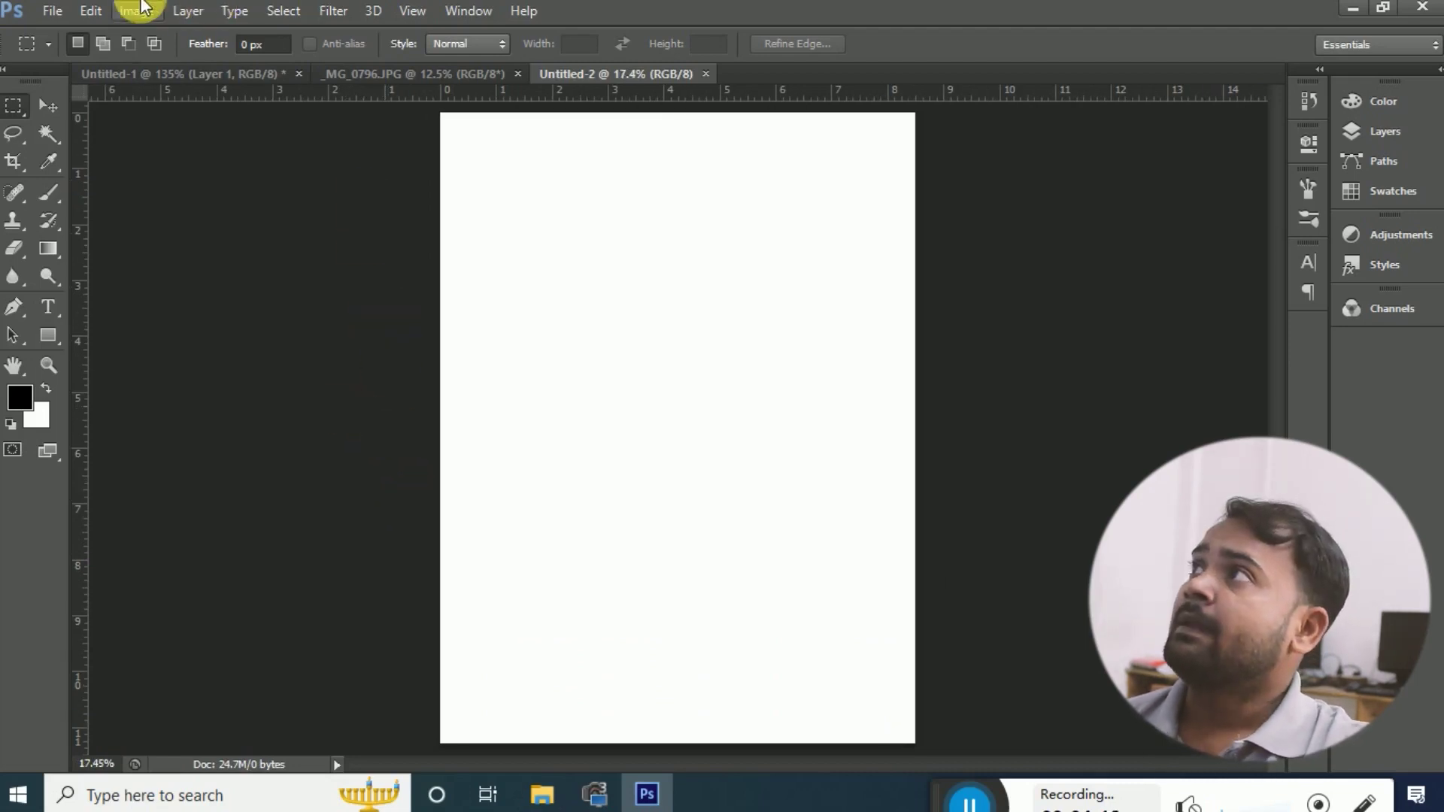
{"action": "left_click", "coordinate": [91, 13]}
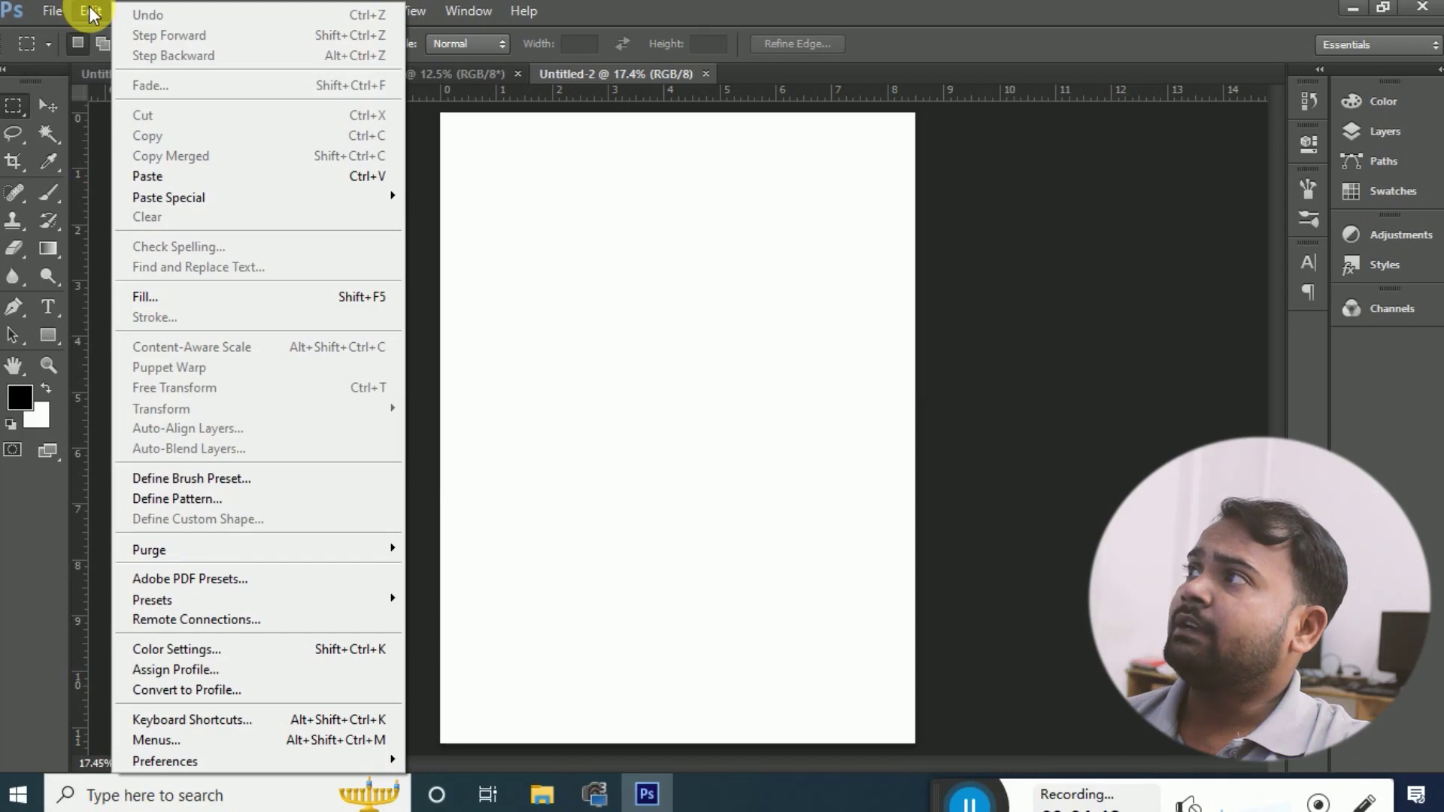
{"action": "left_click", "coordinate": [207, 304]}
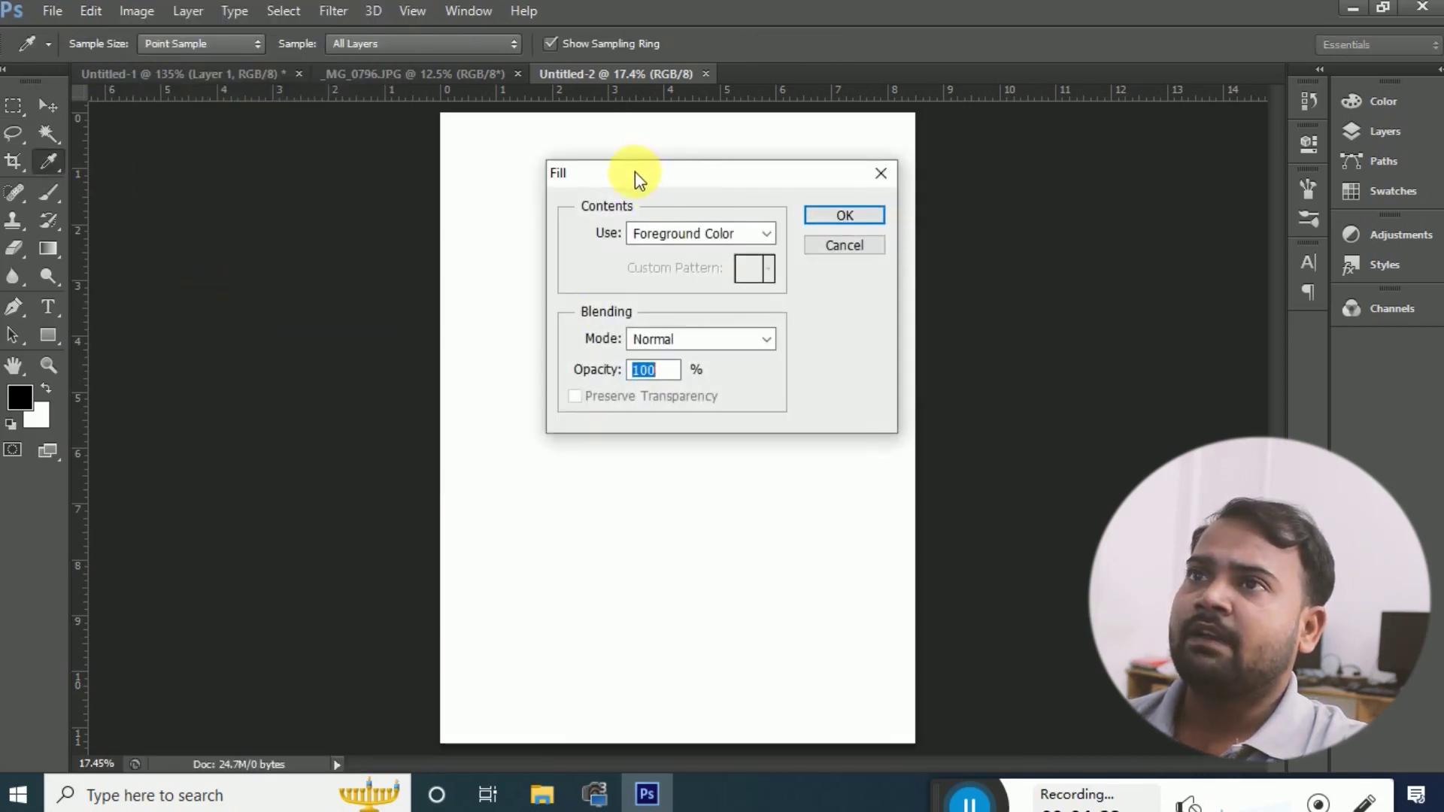
{"action": "left_click_drag", "start_coordinate": [635, 171], "coordinate": [1023, 244]}
{"action": "left_click", "coordinate": [1155, 307]}
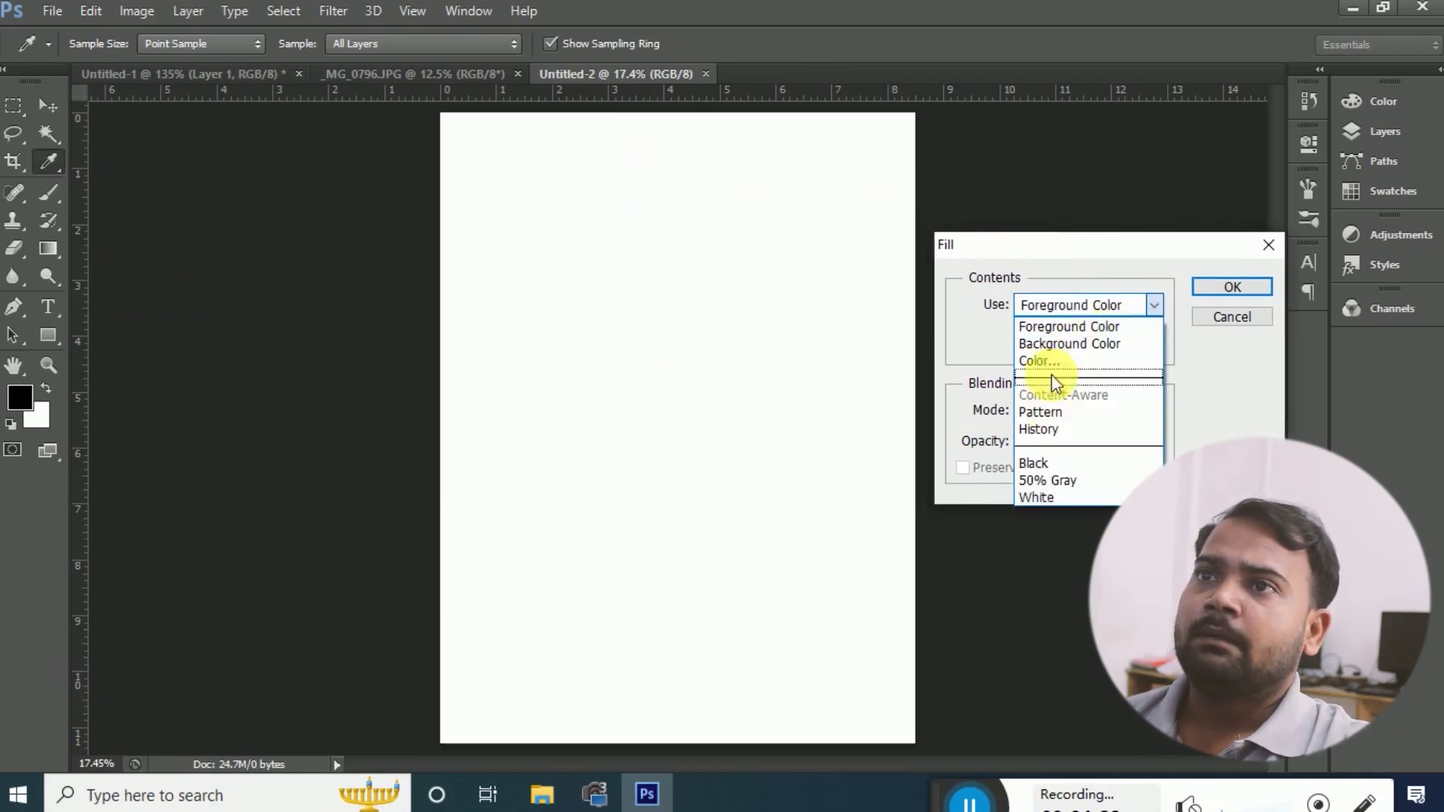
{"action": "left_click", "coordinate": [1062, 412]}
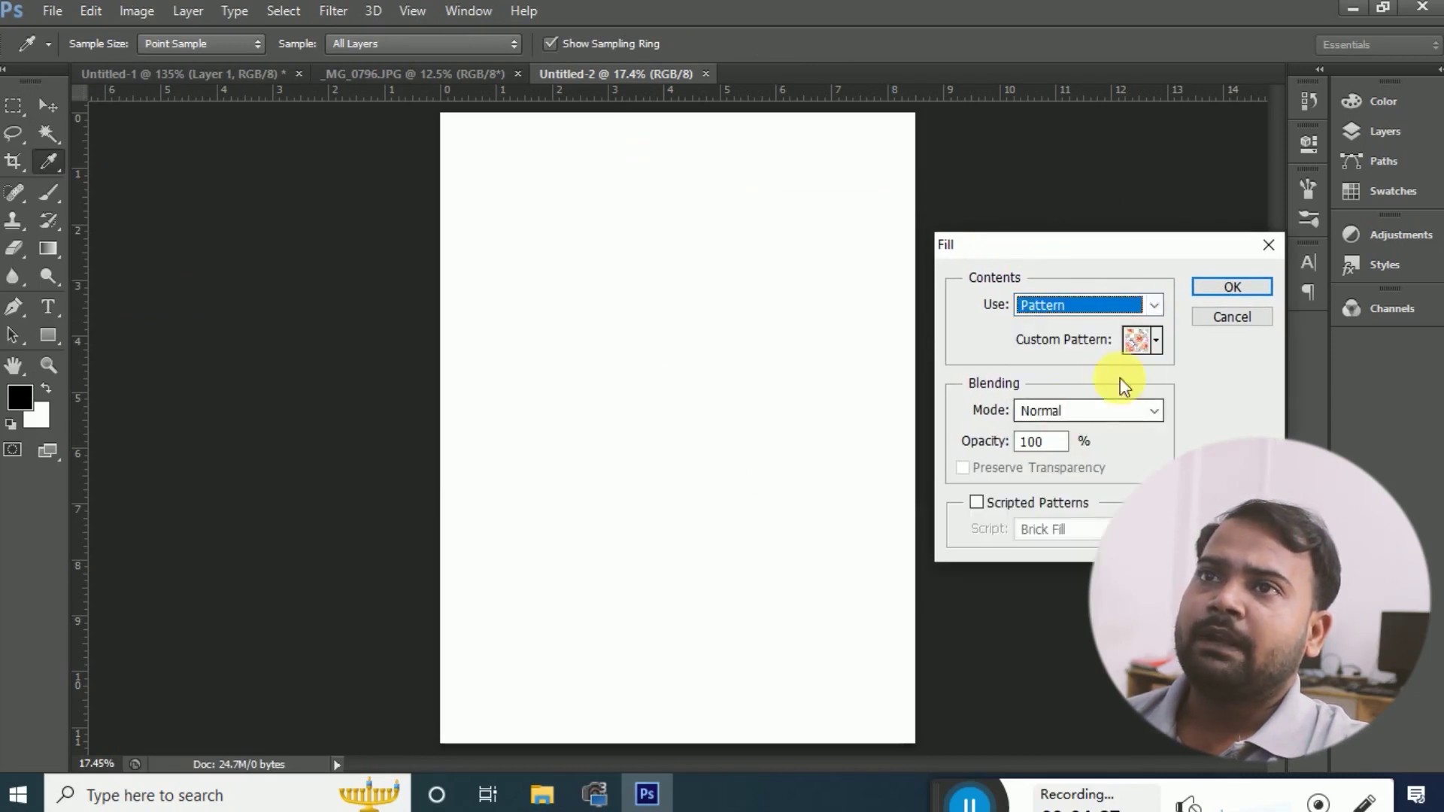
{"action": "left_click", "coordinate": [1158, 342]}
{"action": "scroll", "coordinate": [1233, 406], "scroll_direction": "down", "scroll_amount": 2}
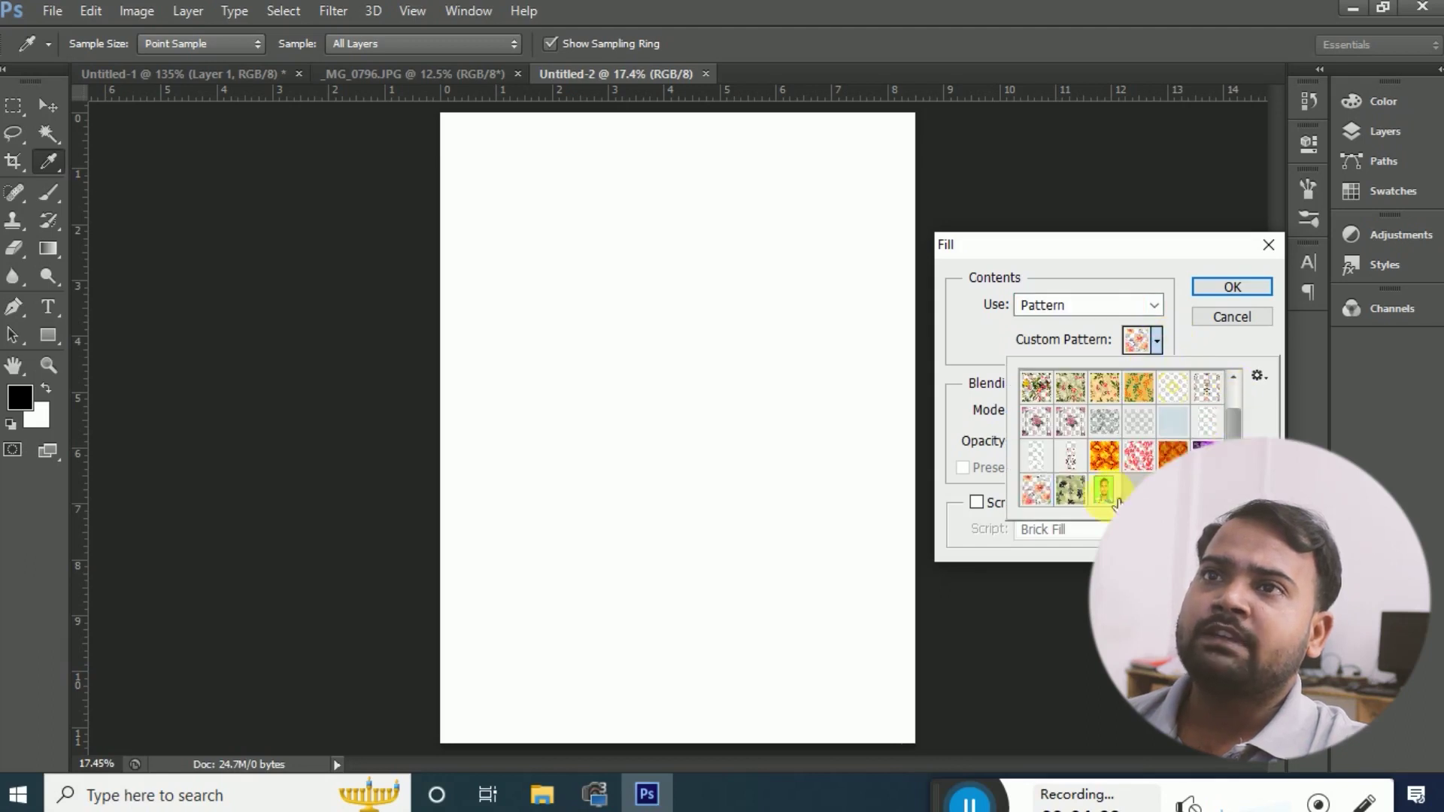
{"action": "left_click", "coordinate": [1240, 291]}
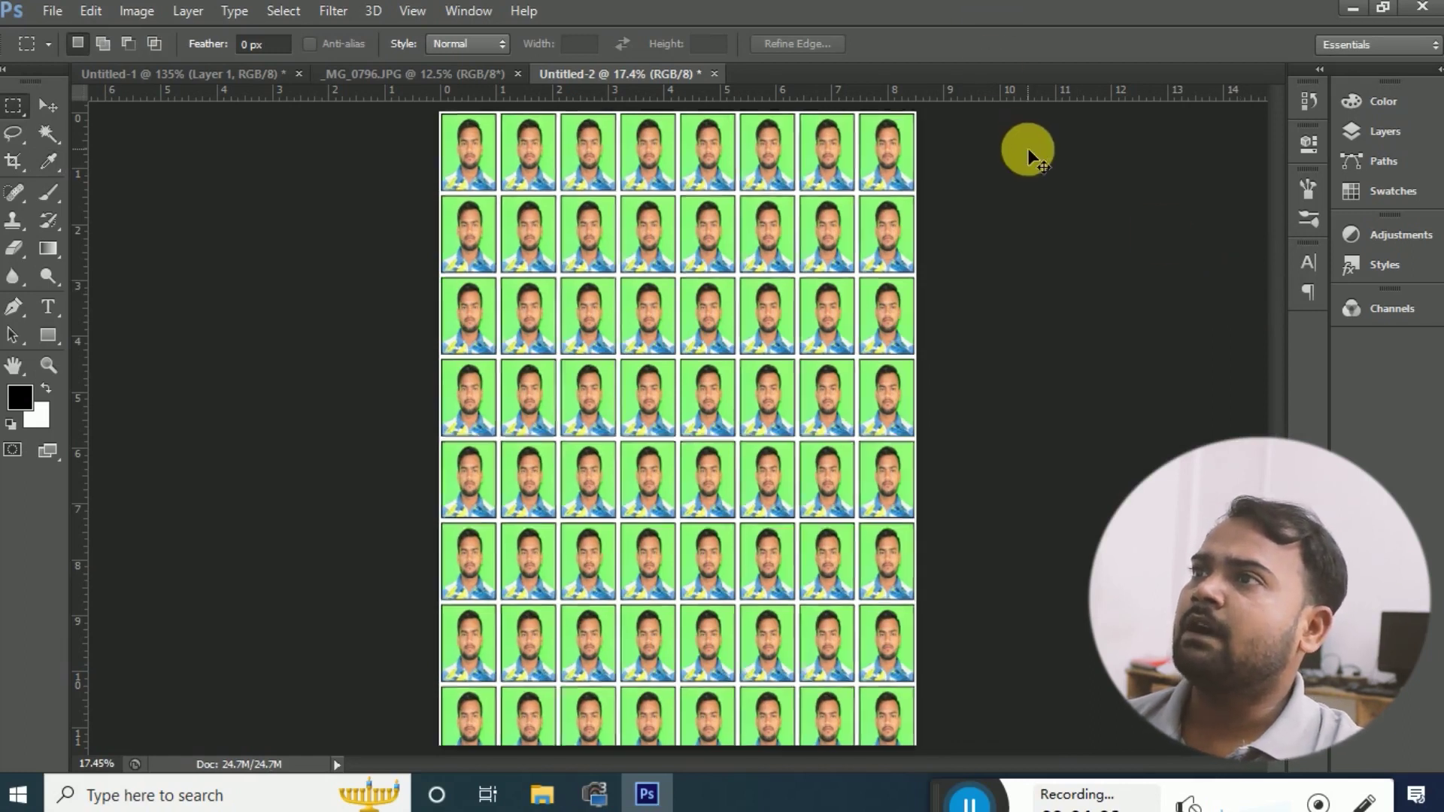
{"action": "key", "text": "ctrl+plus"}
{"action": "key", "text": "ctrl+plus"}
{"action": "key", "text": "ctrl+plus"}
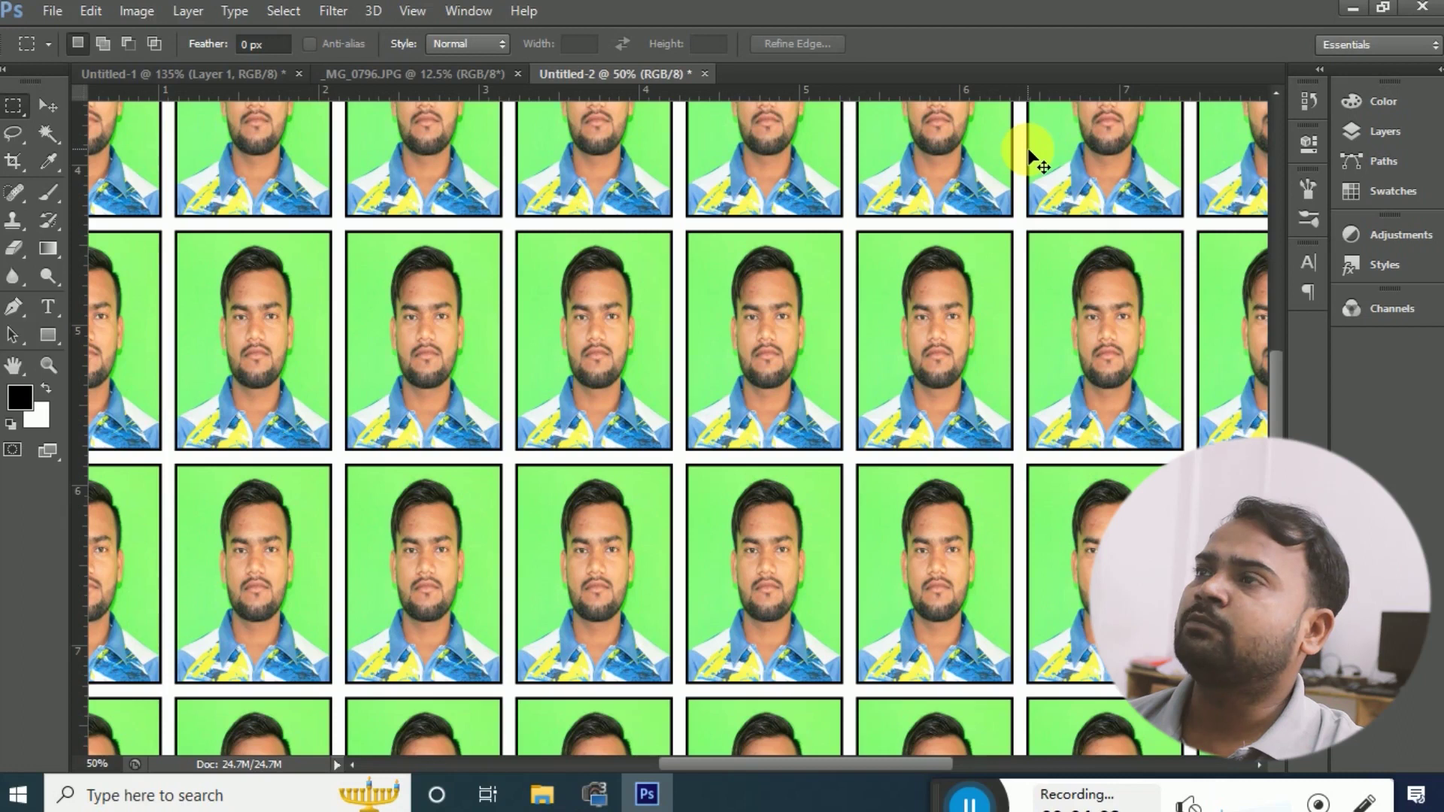
{"action": "key", "text": "ctrl+minus"}
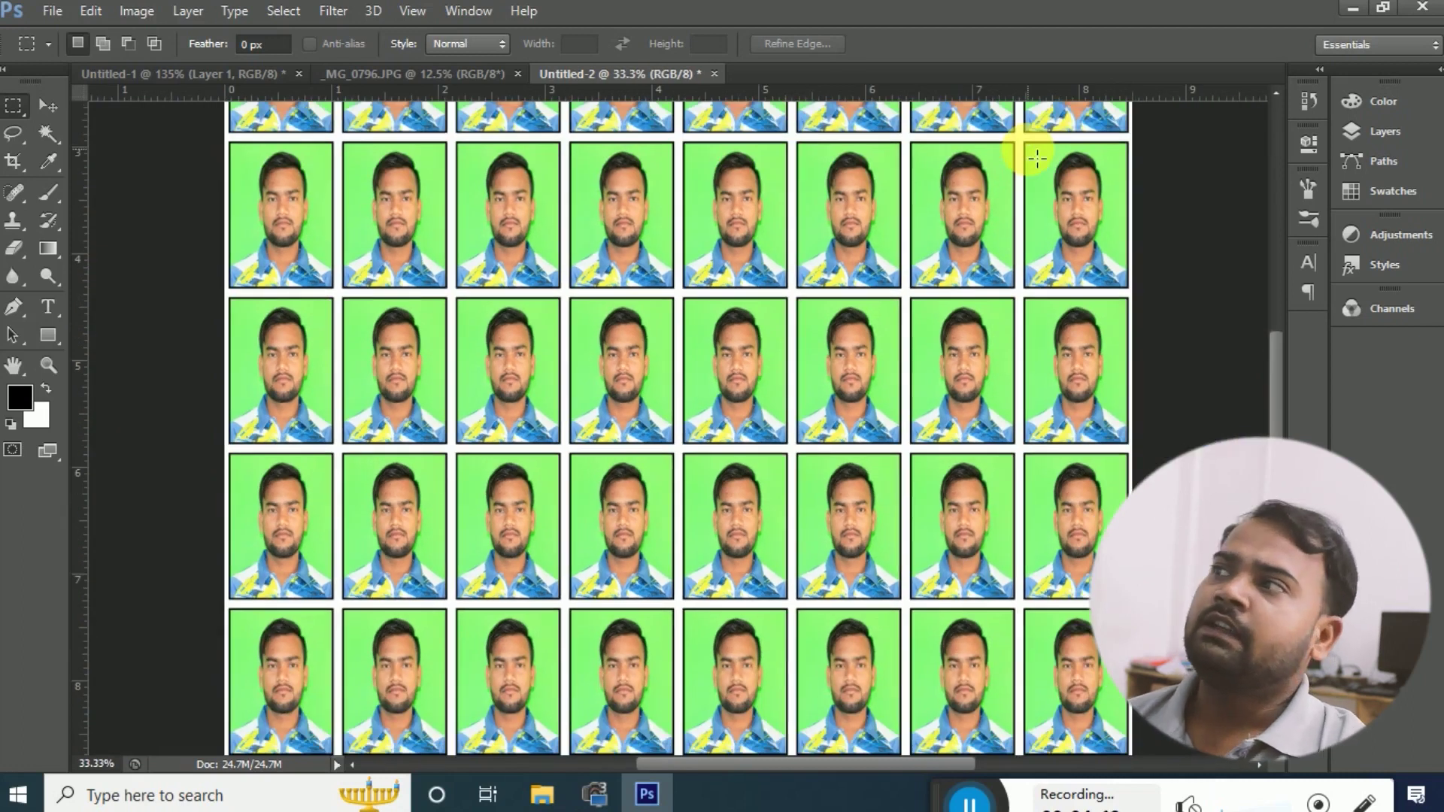